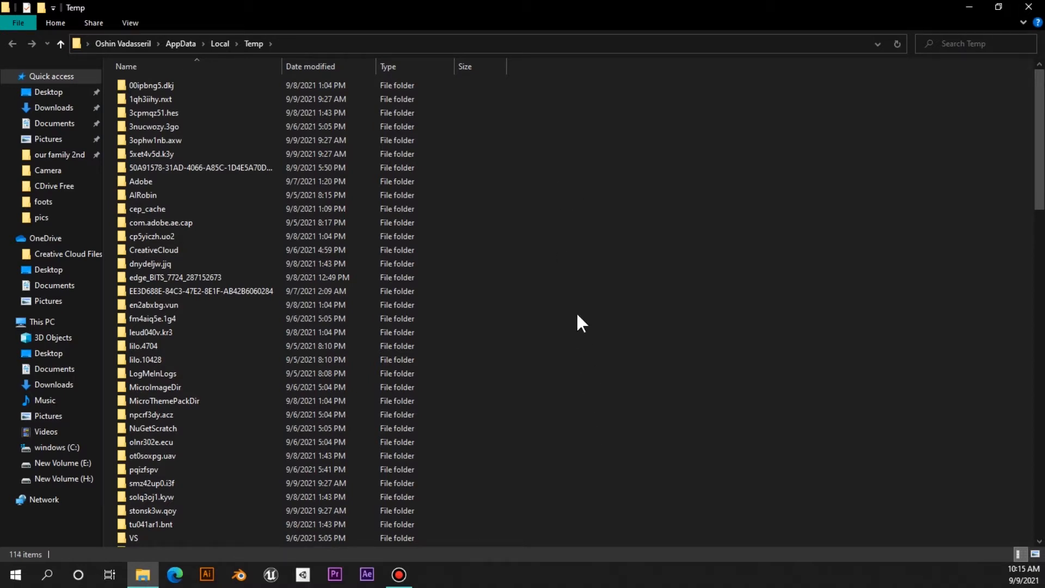
Permanently delete everything in the user's local Temp folder, skipping all items that are in use
scroll(576, 338, "down", 5)
scroll(576, 375, "down", 15)
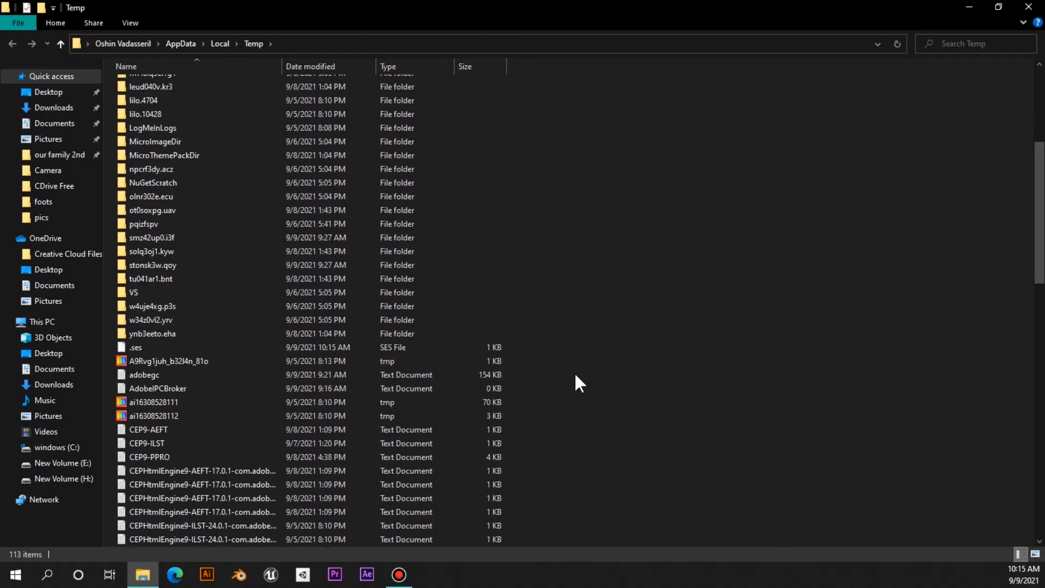
scroll(576, 375, "up", 20)
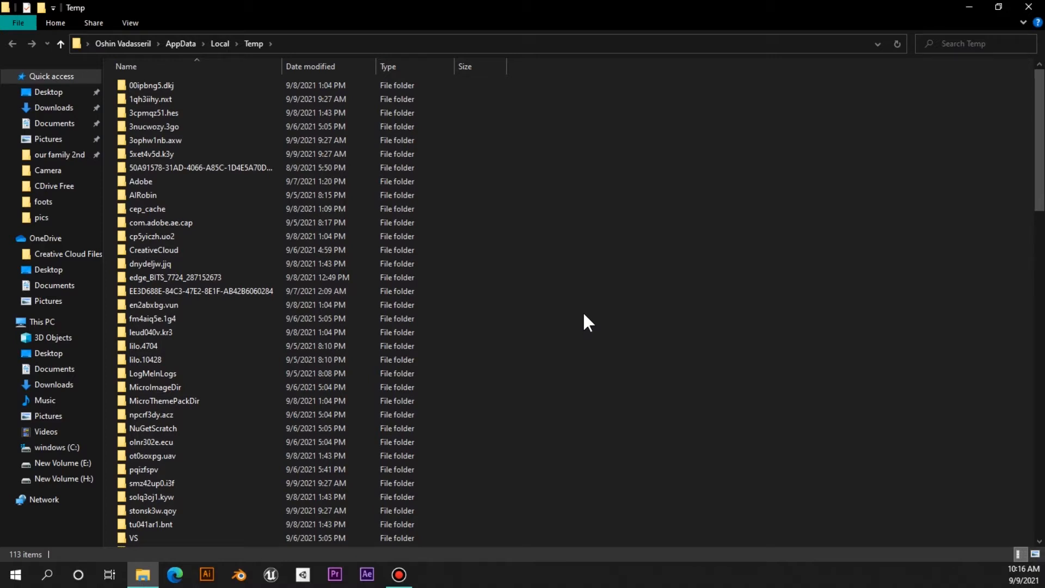
key("ctrl+a")
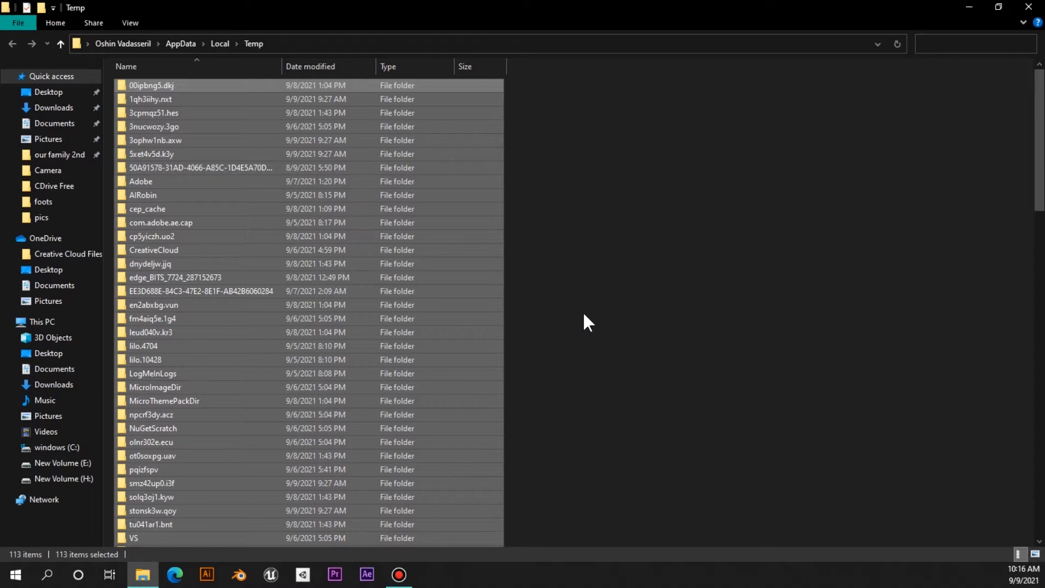
key("shift+Delete")
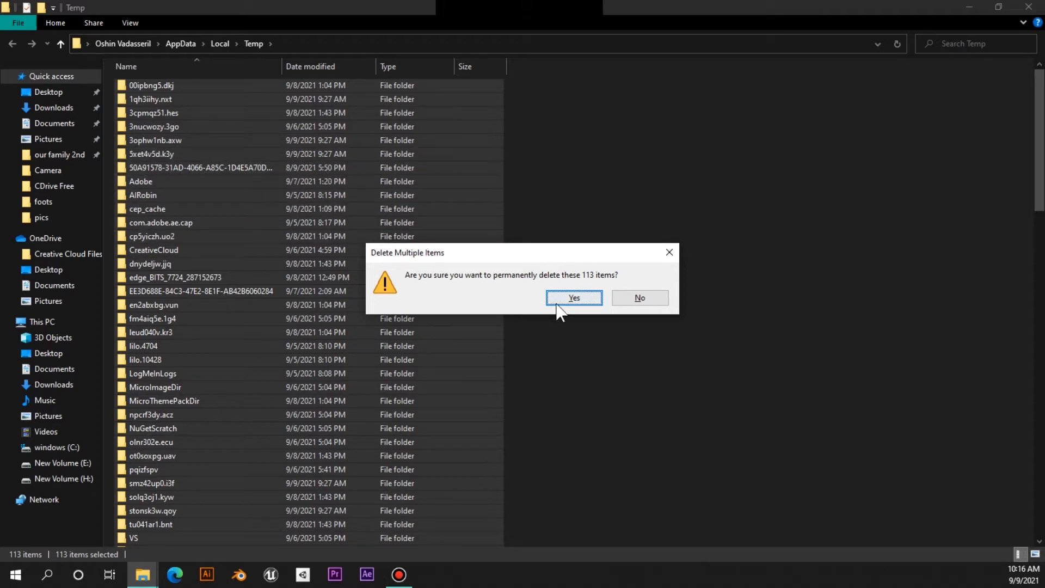
left_click(595, 303)
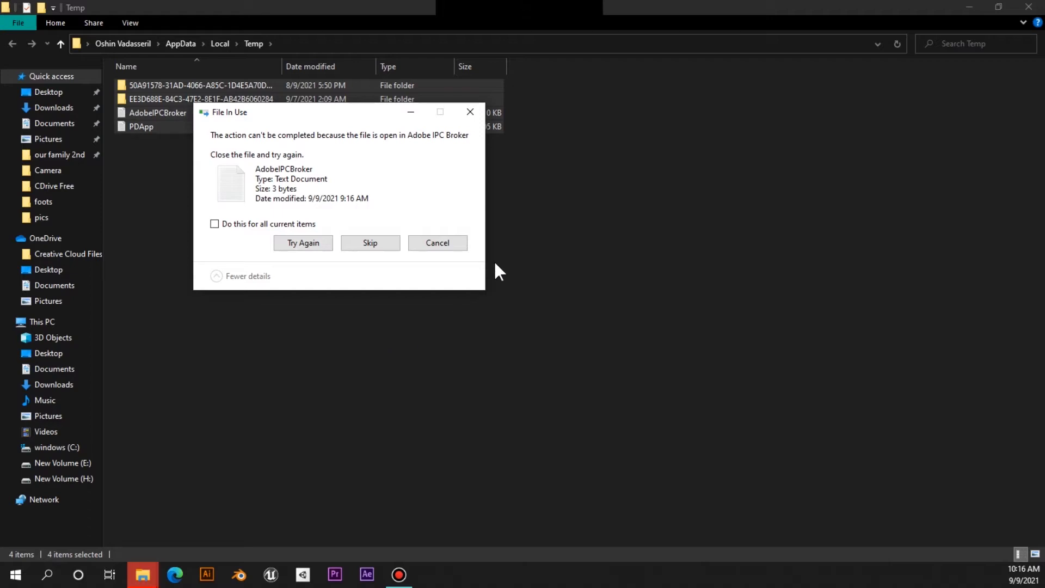
left_click(236, 225)
left_click(370, 243)
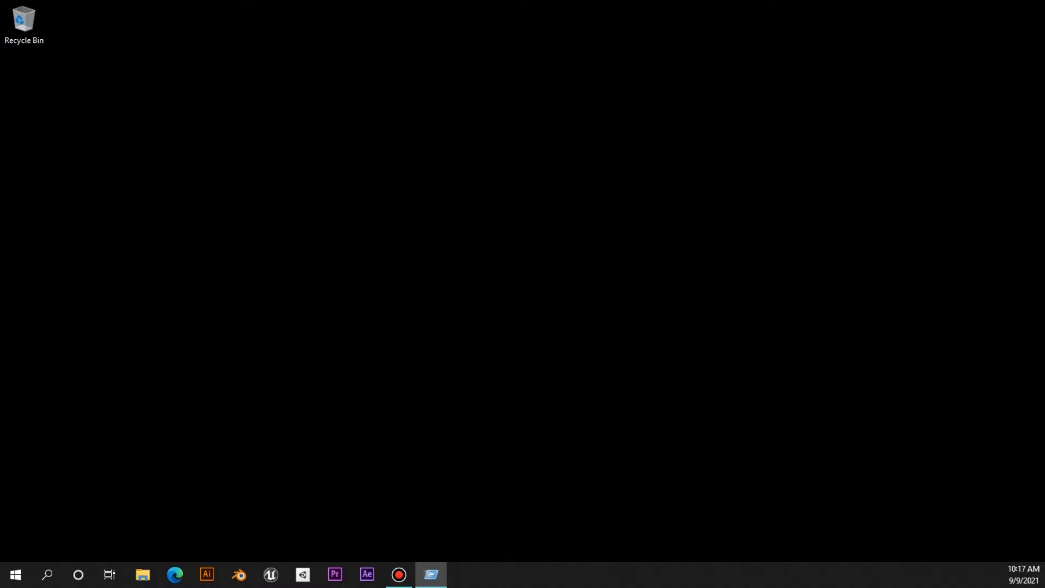
Open the Windows Temp folder by running the command "temp"
key("super+r")
type("tem")
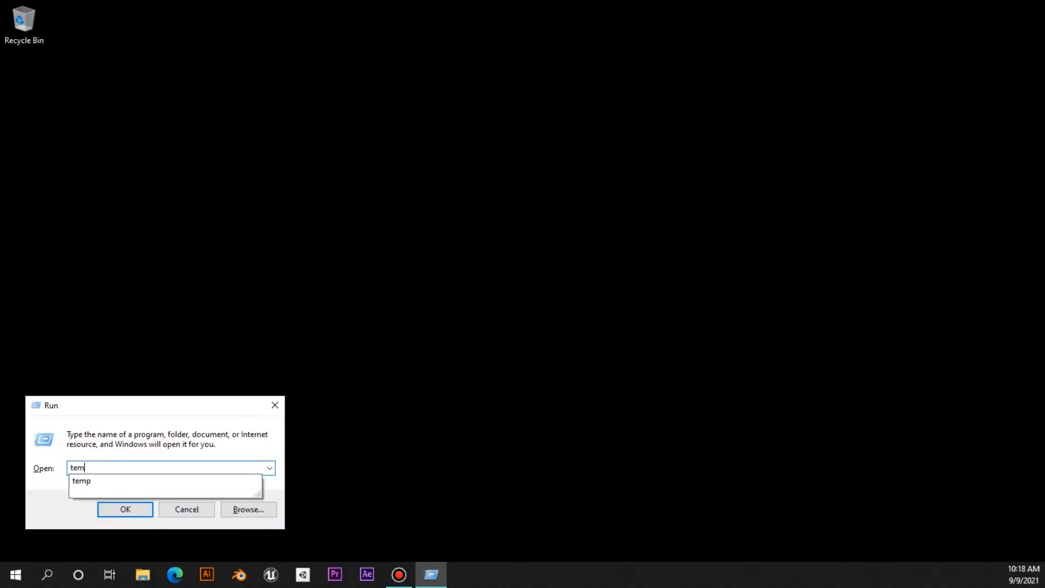
left_click(125, 480)
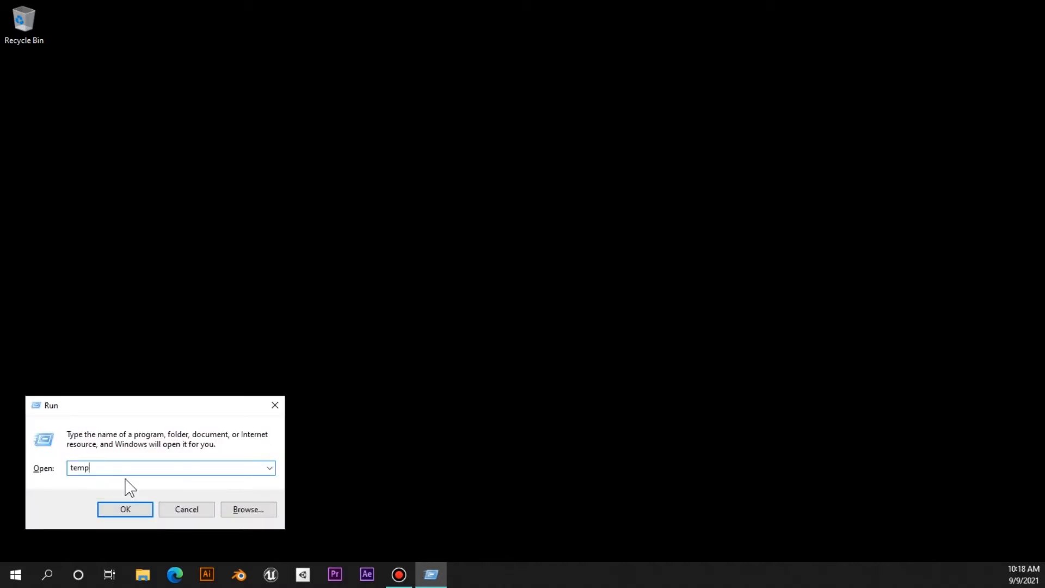
left_click(133, 513)
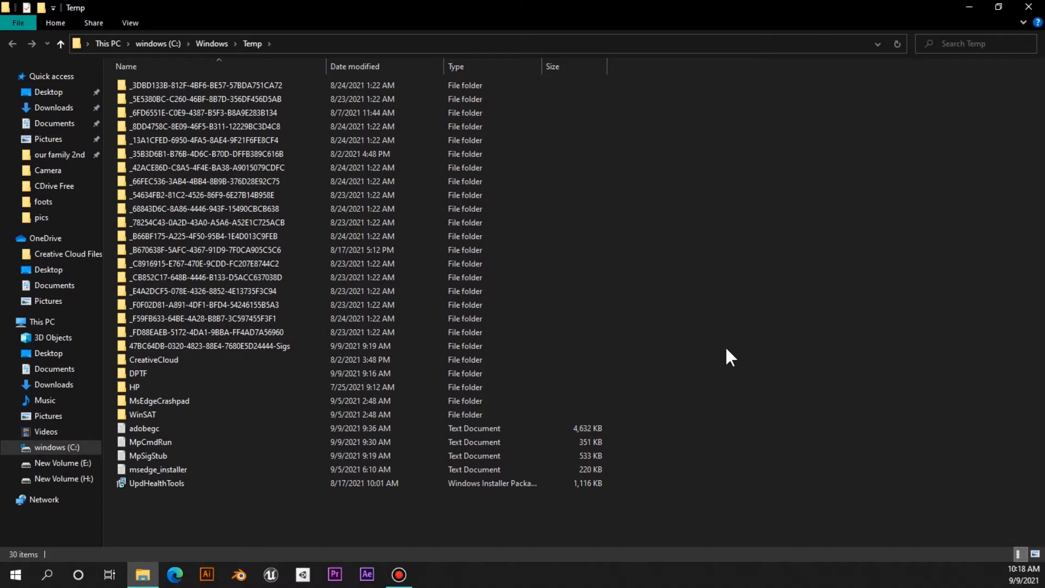
Permanently delete all contents of the Windows Temp folder, granting administrator permission for all current items
key("ctrl+a")
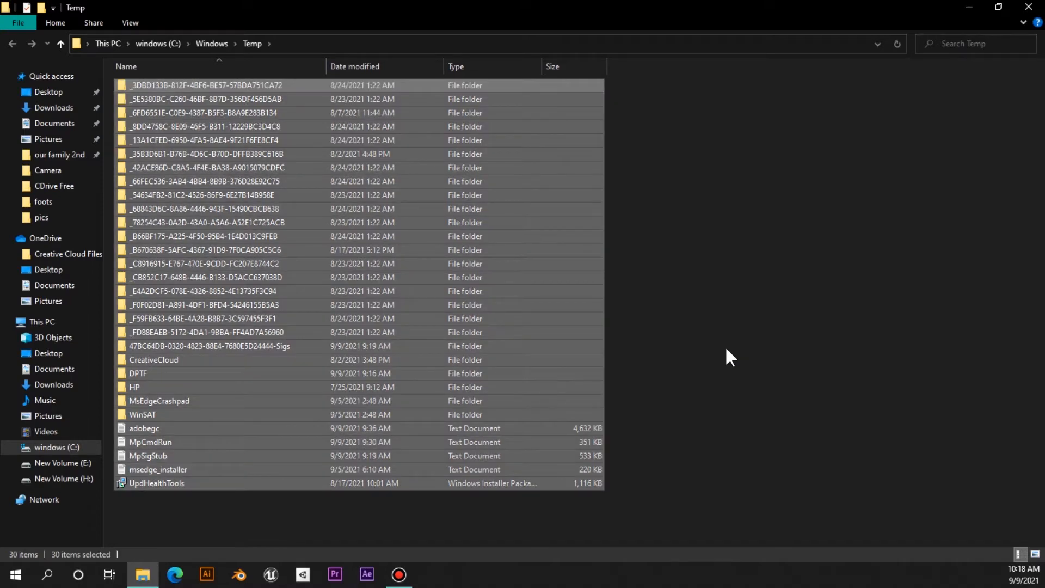
key("shift+Delete")
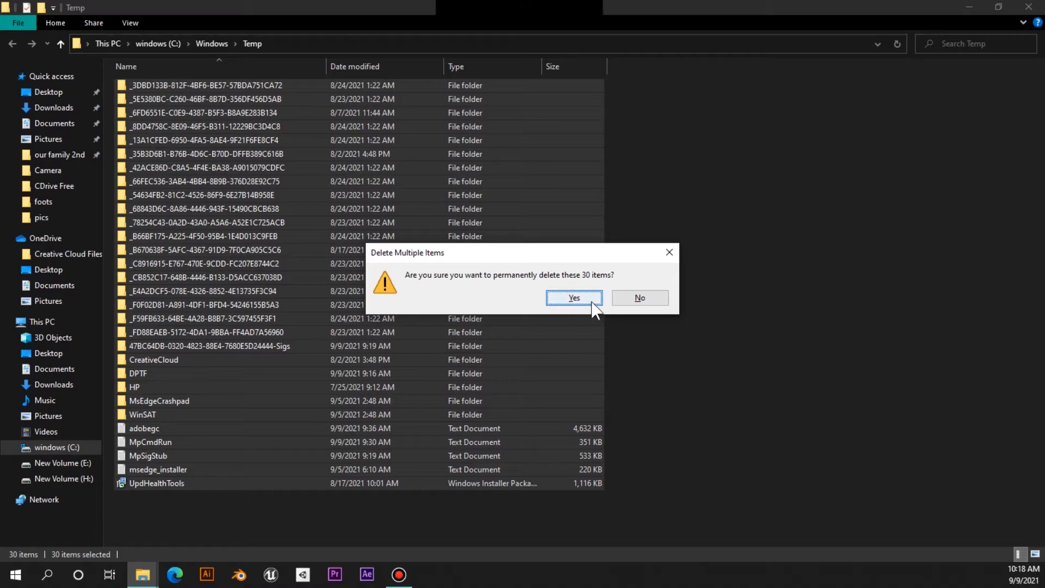
left_click(574, 298)
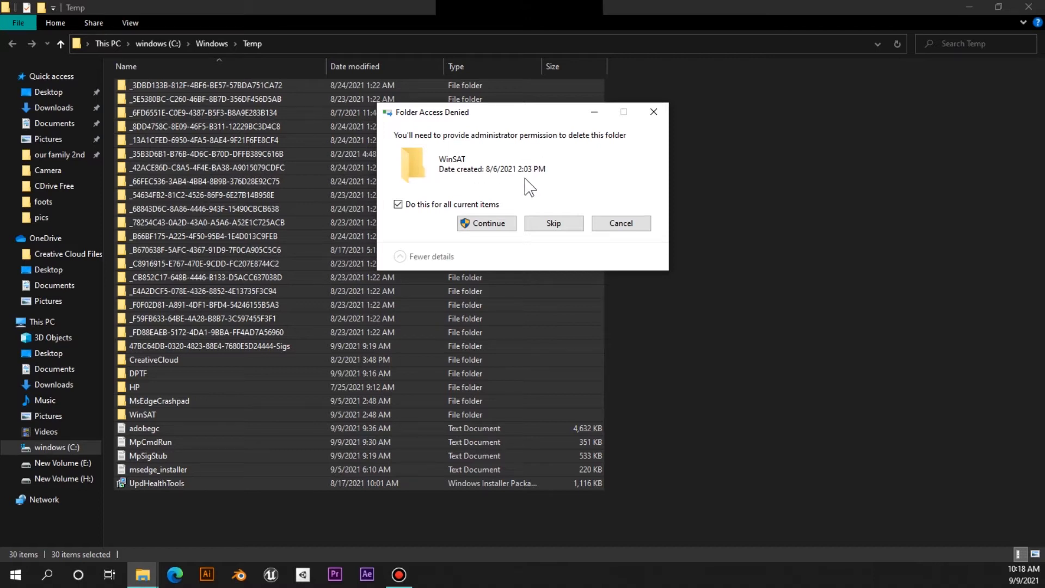
left_click(488, 224)
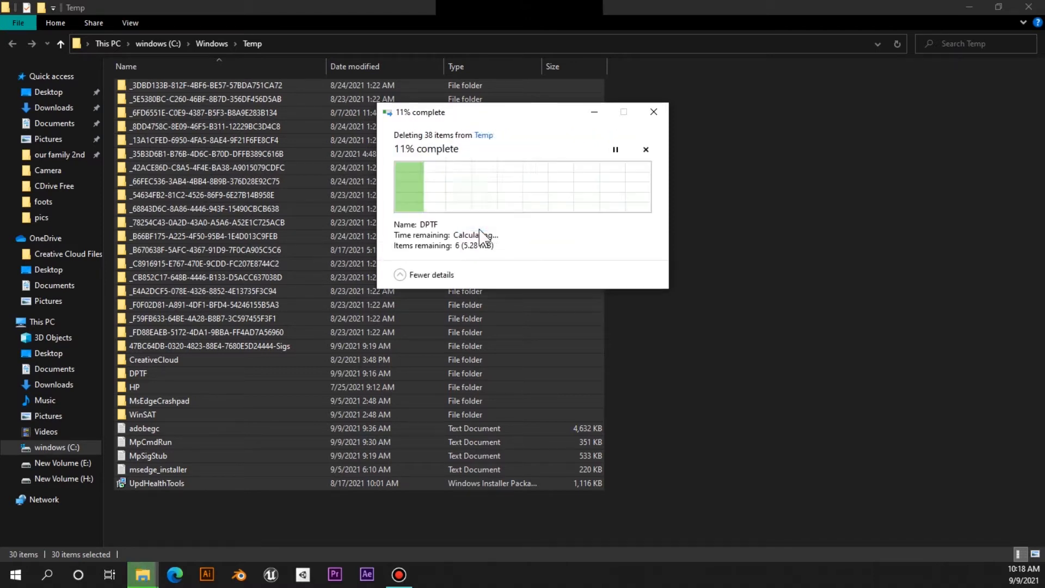
left_click(478, 235)
left_click(559, 257)
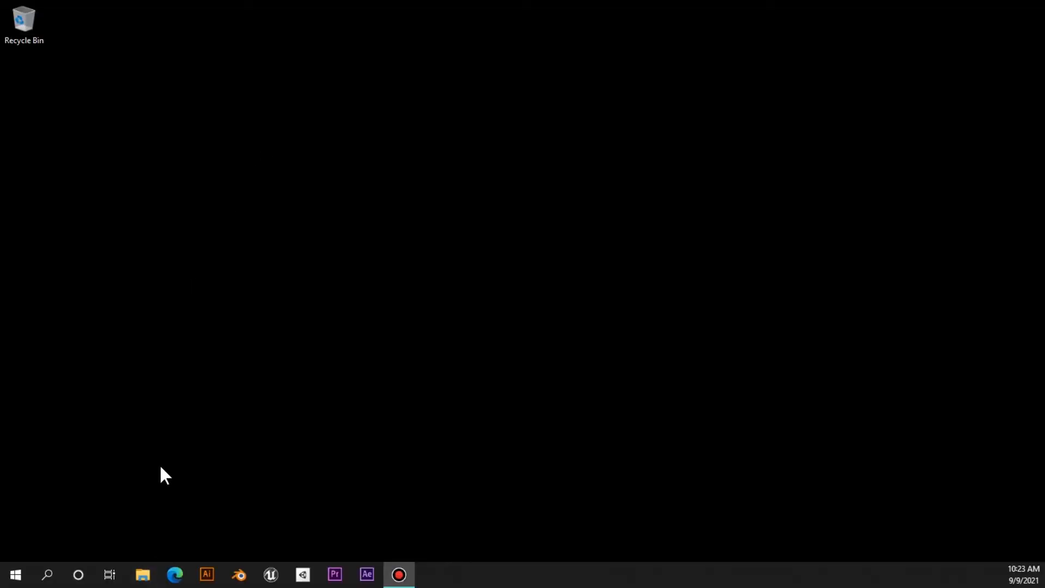
Start Disk Cleanup from the properties of the windows (C:) drive
left_click(142, 575)
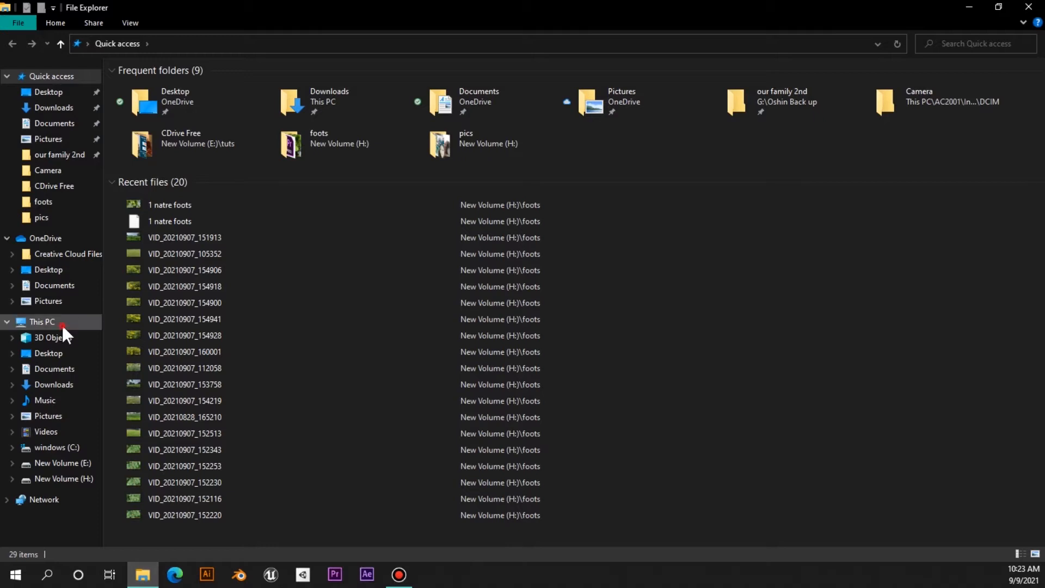
left_click(61, 323)
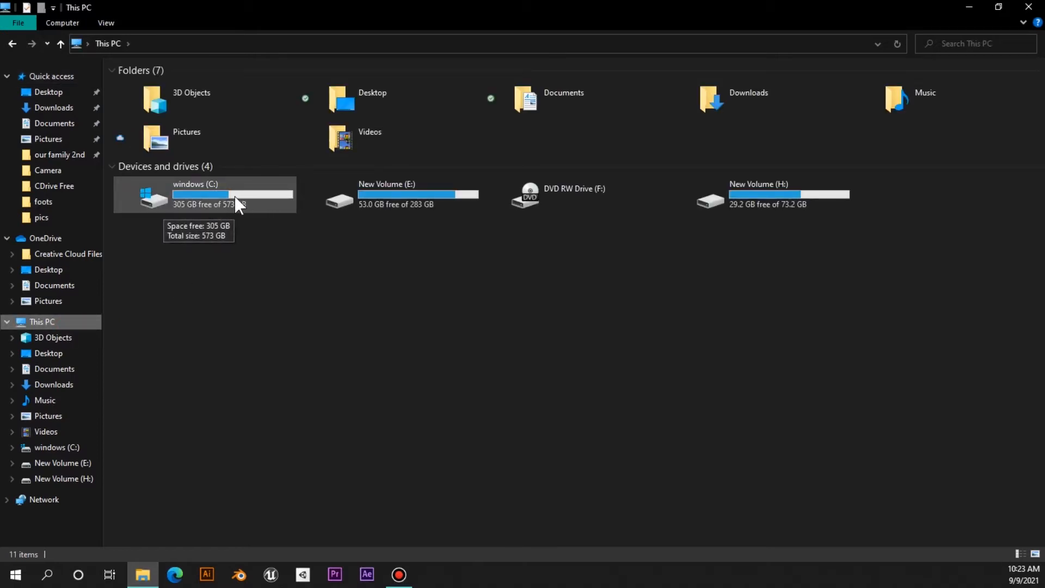
right_click(237, 203)
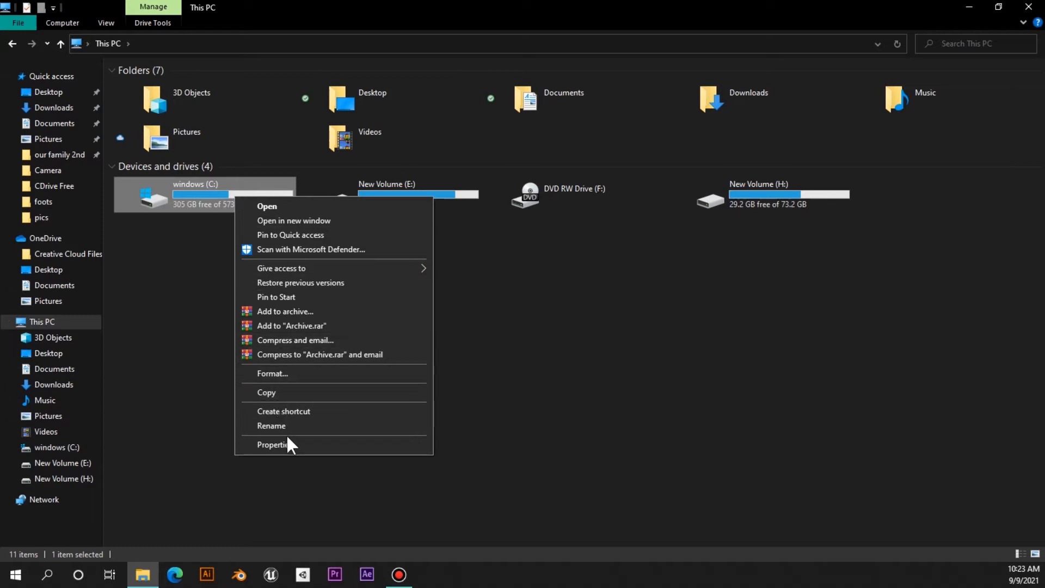
left_click(287, 440)
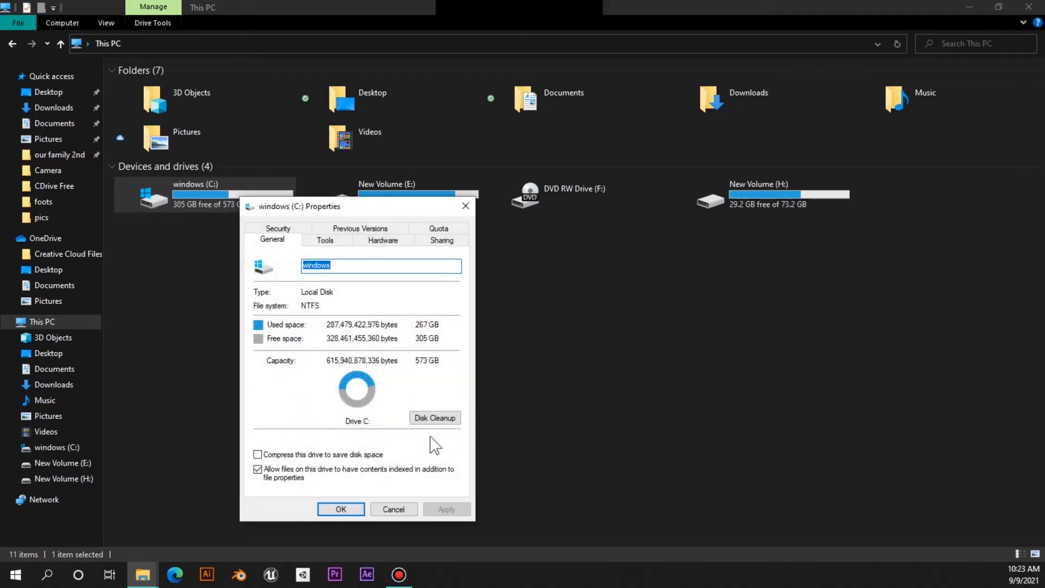
left_click(438, 420)
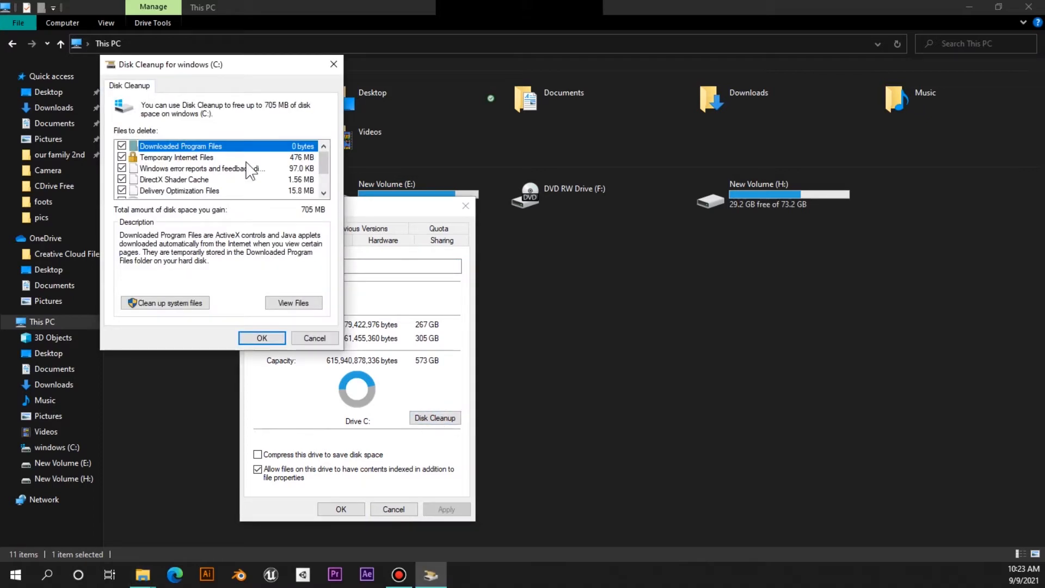
Review the file categories, keeping Delivery Optimization Files selected, and extend the cleanup to system files
scroll(249, 171, "down", 1)
scroll(249, 170, "up", 1)
scroll(295, 189, "down", 1)
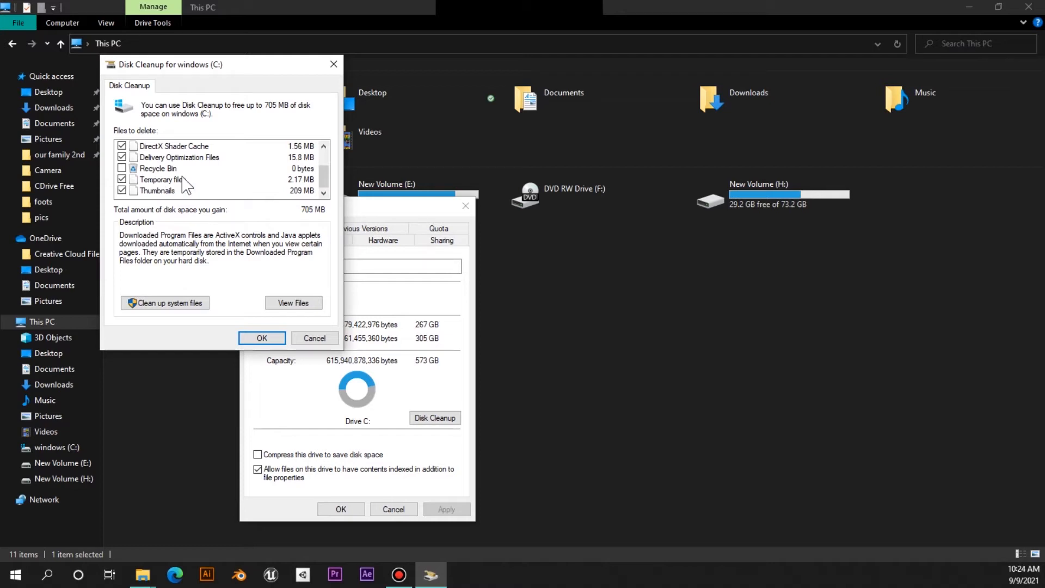
left_click(122, 159)
left_click(123, 159)
scroll(234, 193, "up", 1)
scroll(234, 193, "down", 1)
left_click(173, 304)
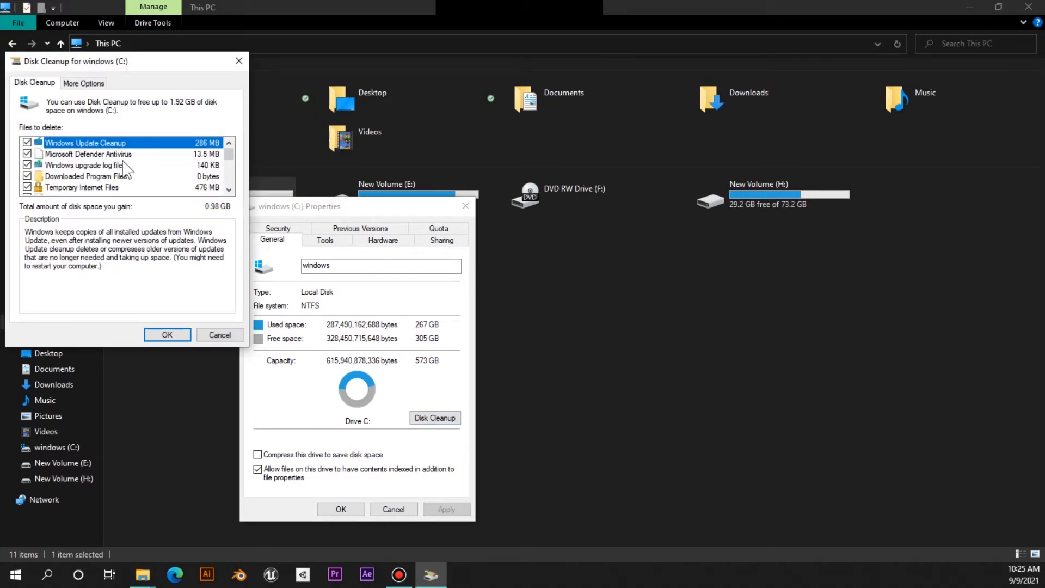
Review the system file categories and permanently delete the preselected files from drive C:
scroll(124, 169, "down", 1)
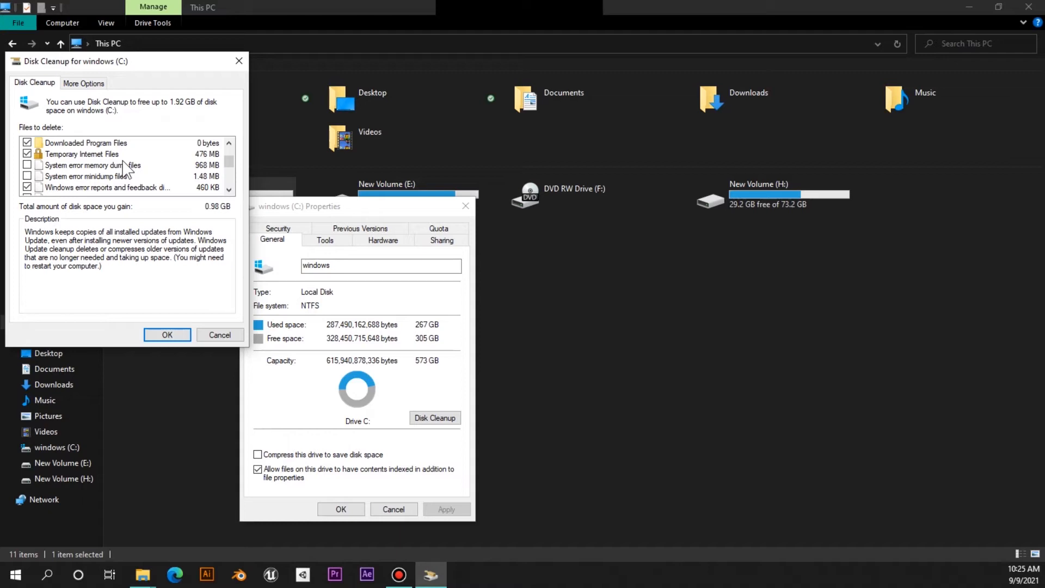
scroll(125, 169, "down", 1)
scroll(124, 169, "down", 2)
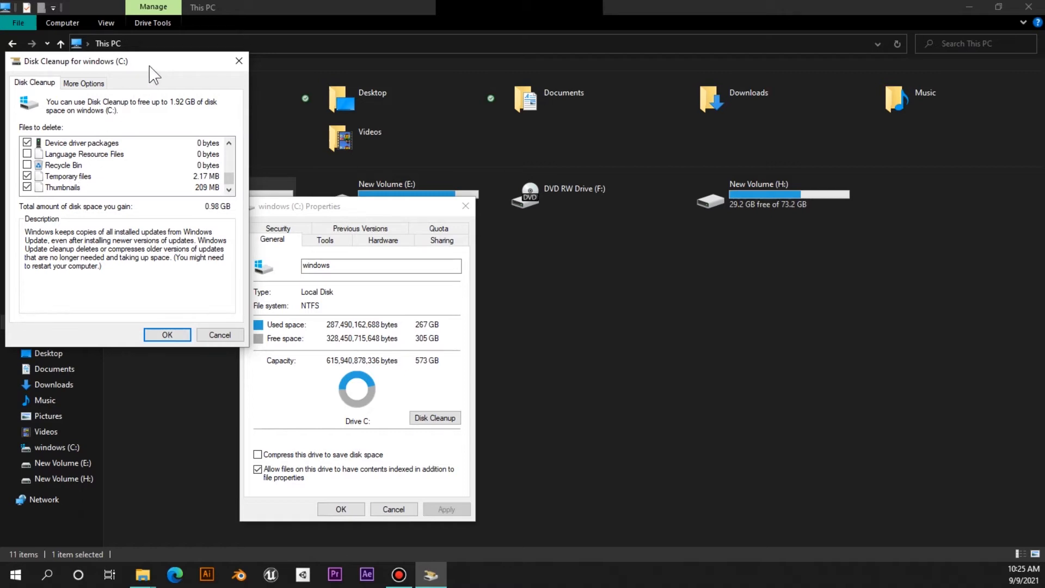
scroll(71, 182, "up", 3)
scroll(71, 182, "down", 3)
left_click(168, 336)
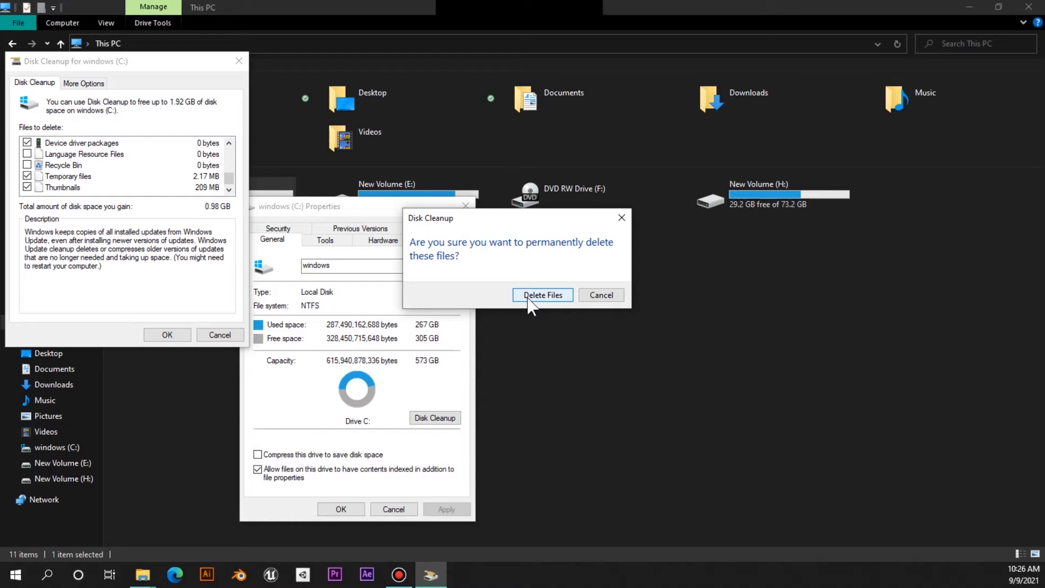
left_click(527, 295)
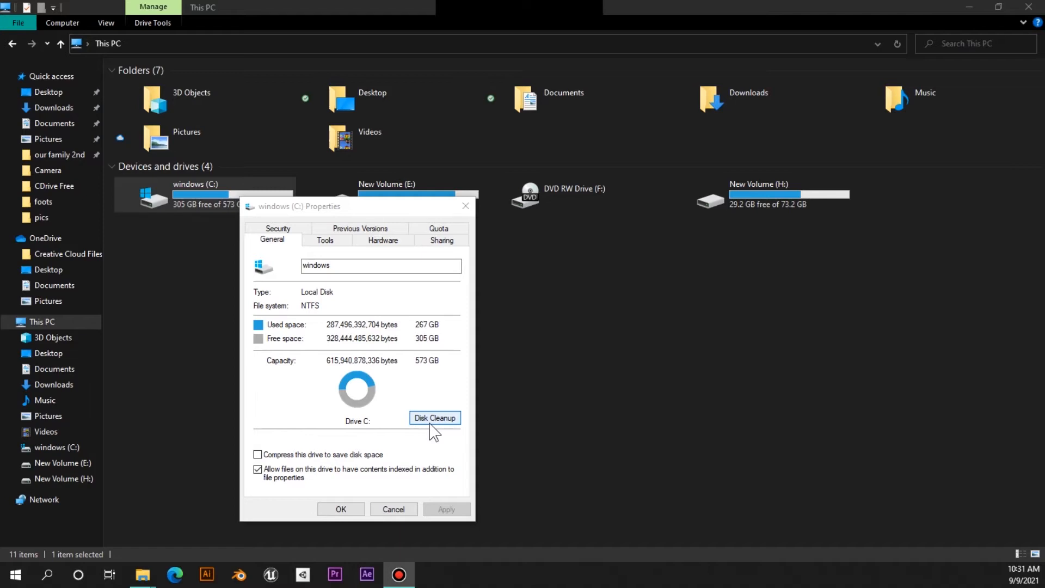
Rerun Disk Cleanup on drive C: with system files included and delete all but the most recent restore point
left_click(430, 425)
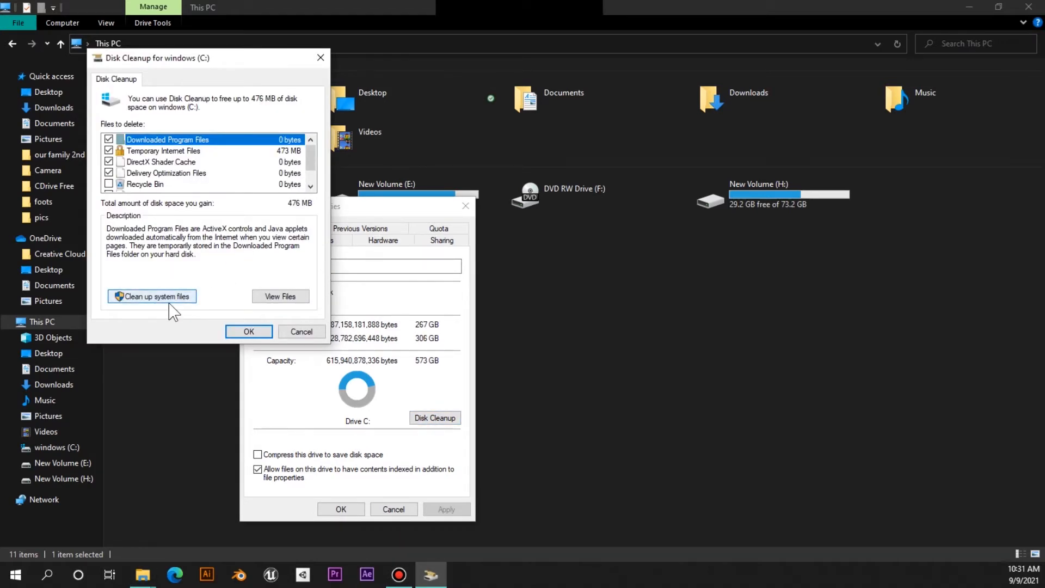
left_click(170, 303)
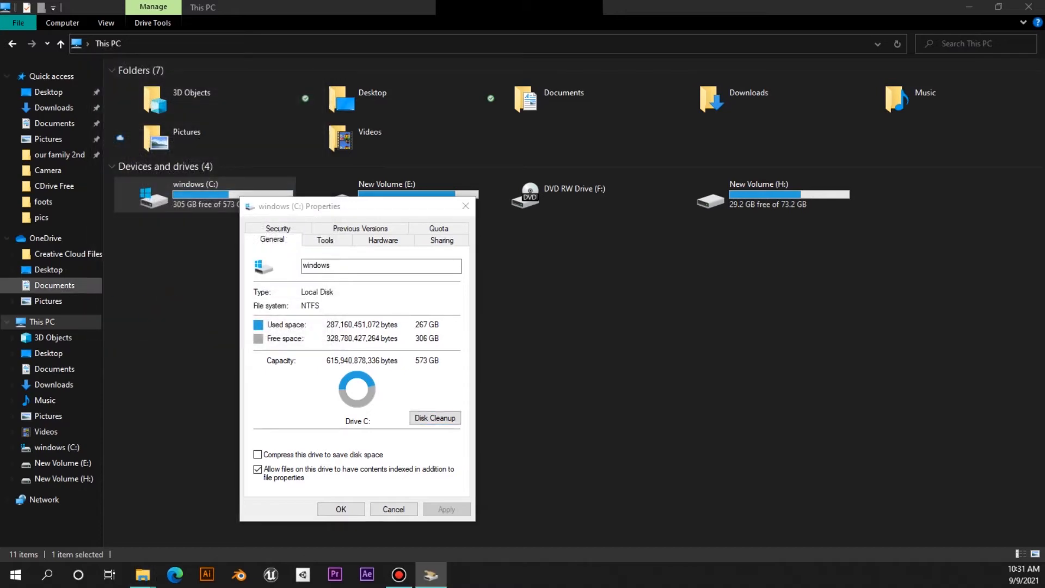
left_click_drag(179, 91, 311, 91)
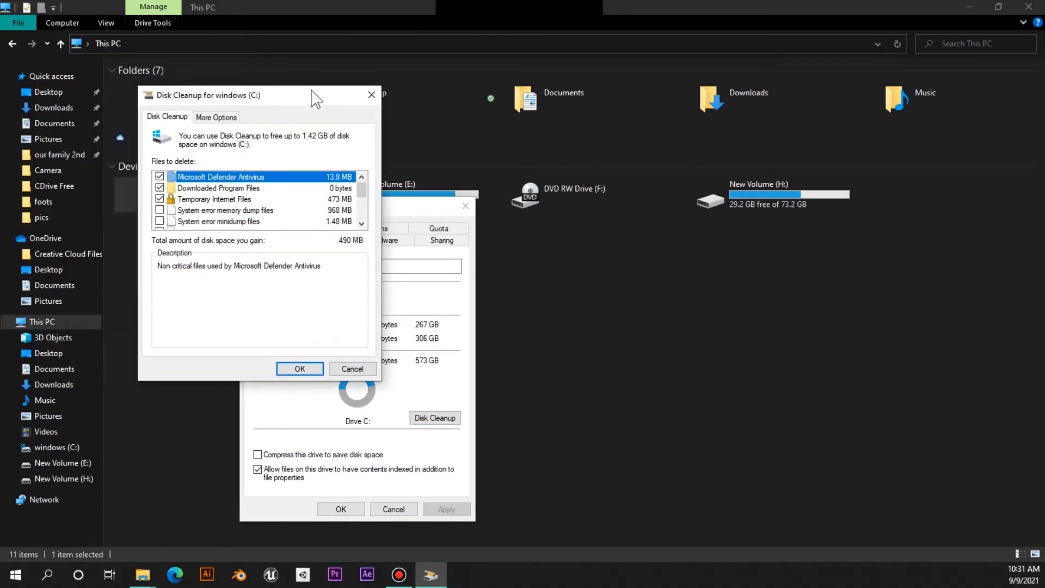
left_click(218, 118)
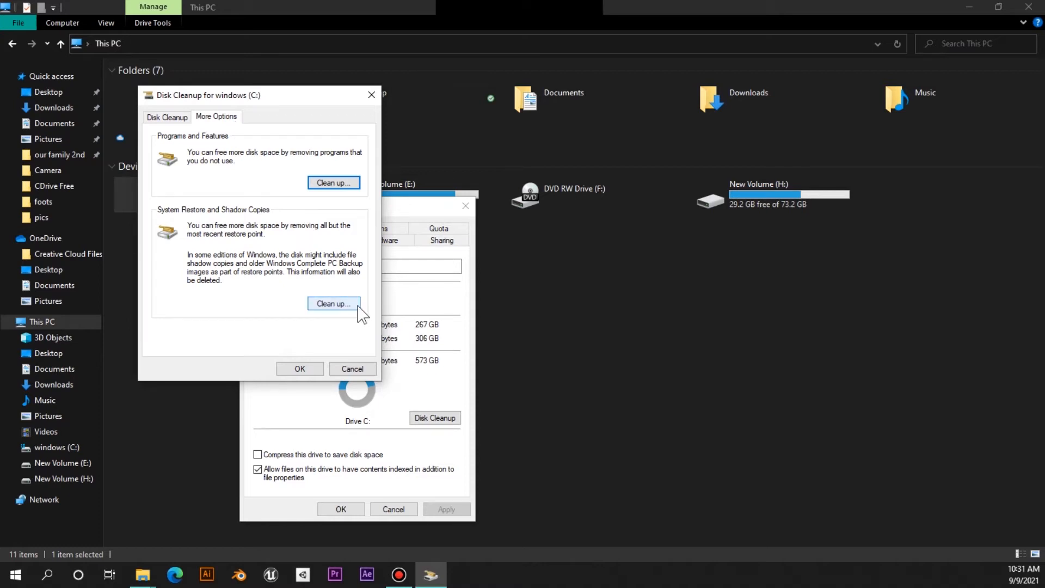
left_click(334, 304)
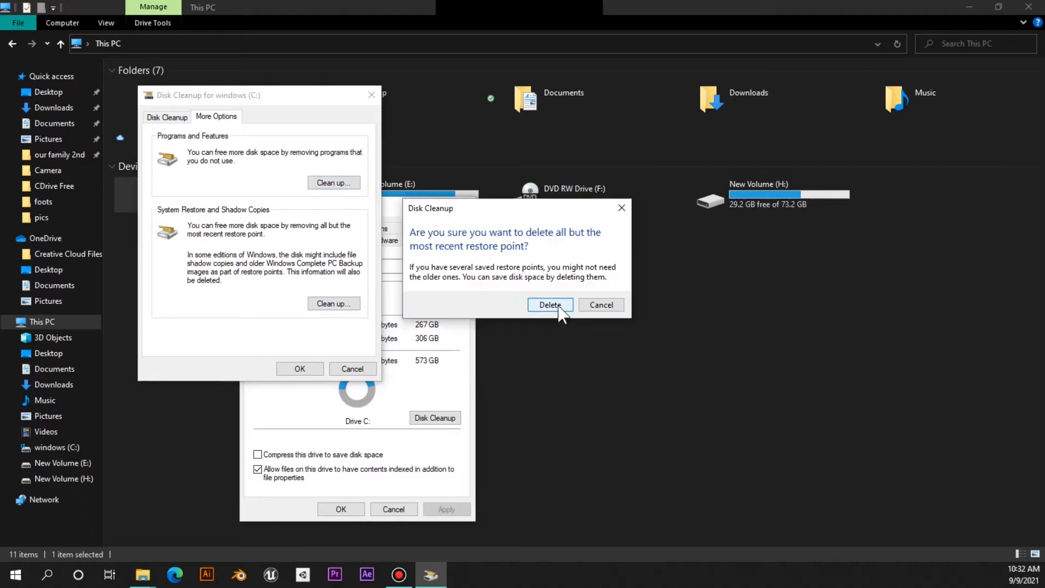
left_click(558, 305)
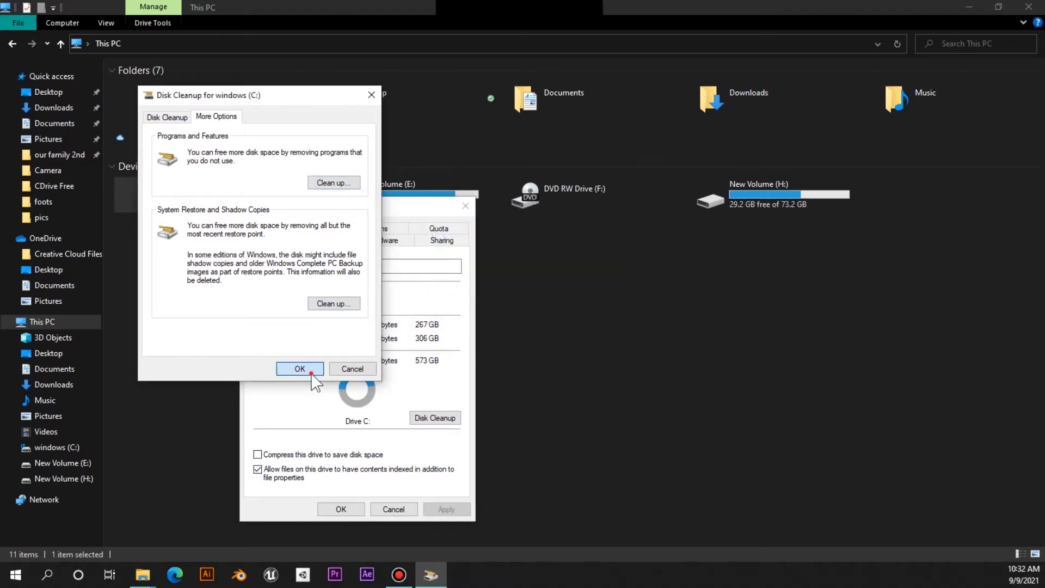
Permanently delete the files selected in the second cleanup and close the C: drive properties
left_click(300, 369)
left_click(540, 294)
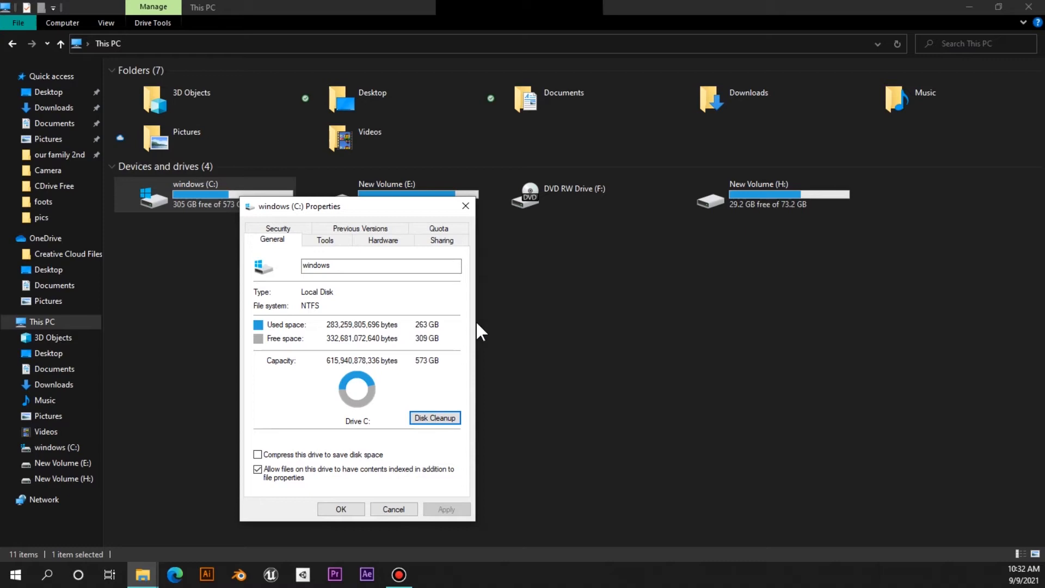
left_click(342, 509)
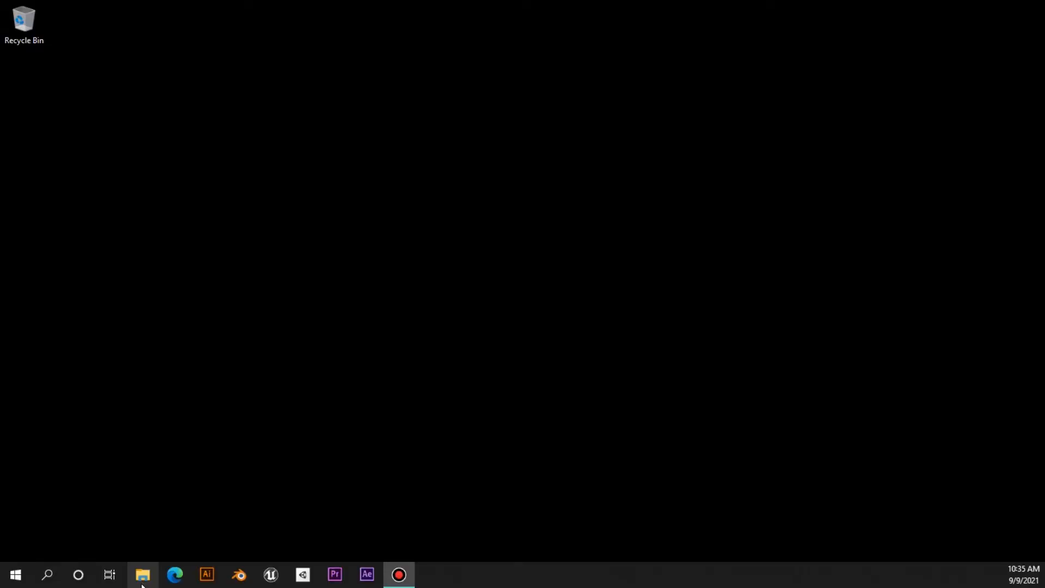
Open the Downloads folder in File Explorer
left_click(142, 578)
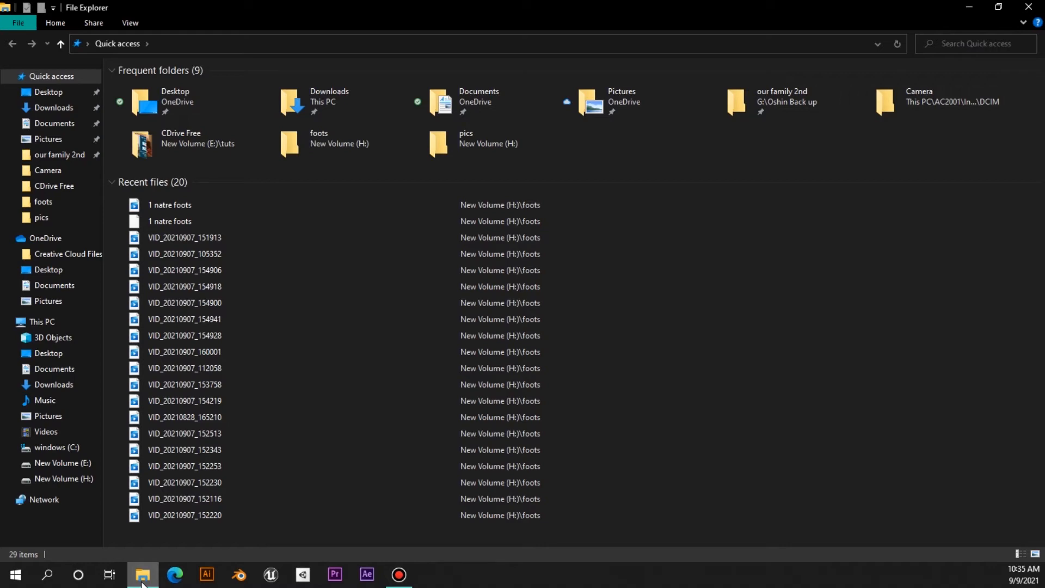
left_click(62, 113)
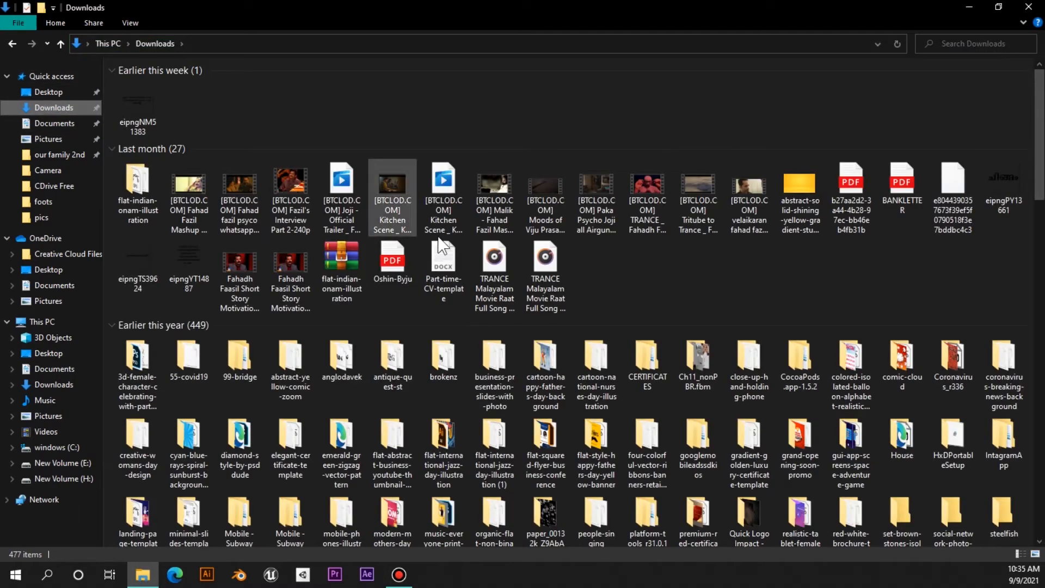
Look through the whole Downloads folder to examine which files and folders are stored there
scroll(627, 268, "down", 3)
scroll(629, 273, "down", 15)
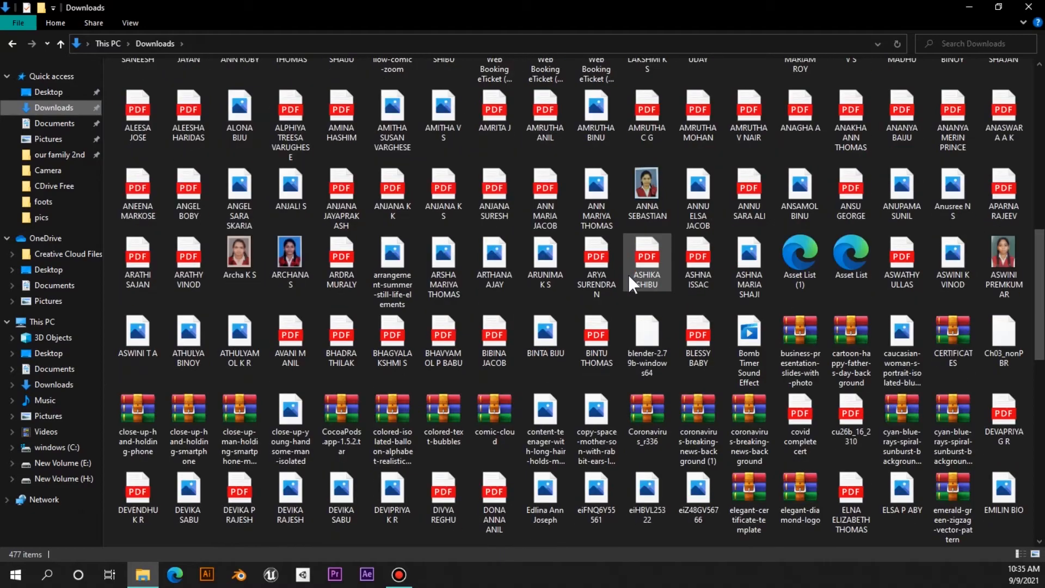
scroll(628, 273, "up", 20)
scroll(629, 273, "down", 20)
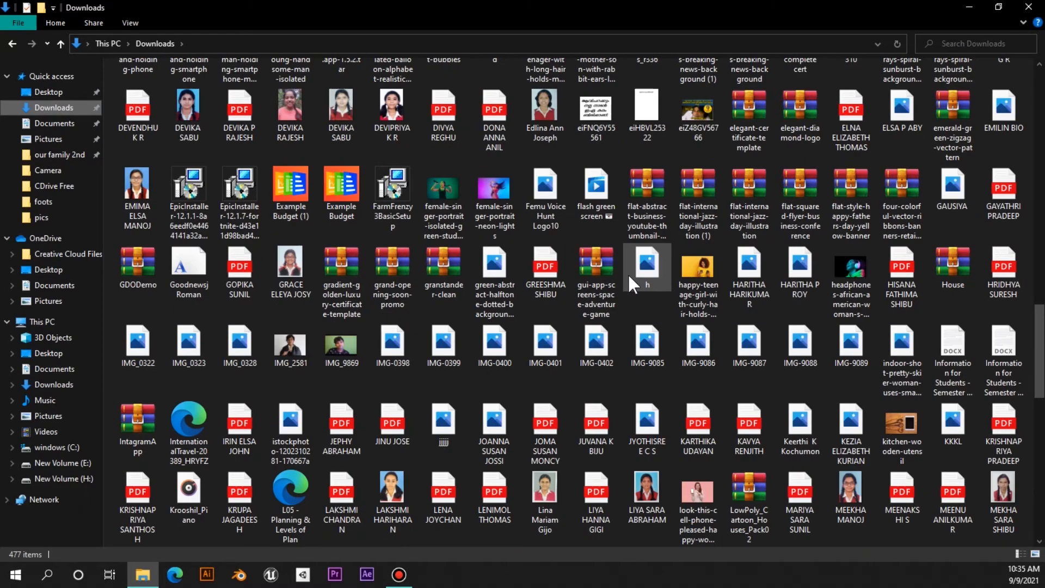
scroll(629, 273, "down", 1)
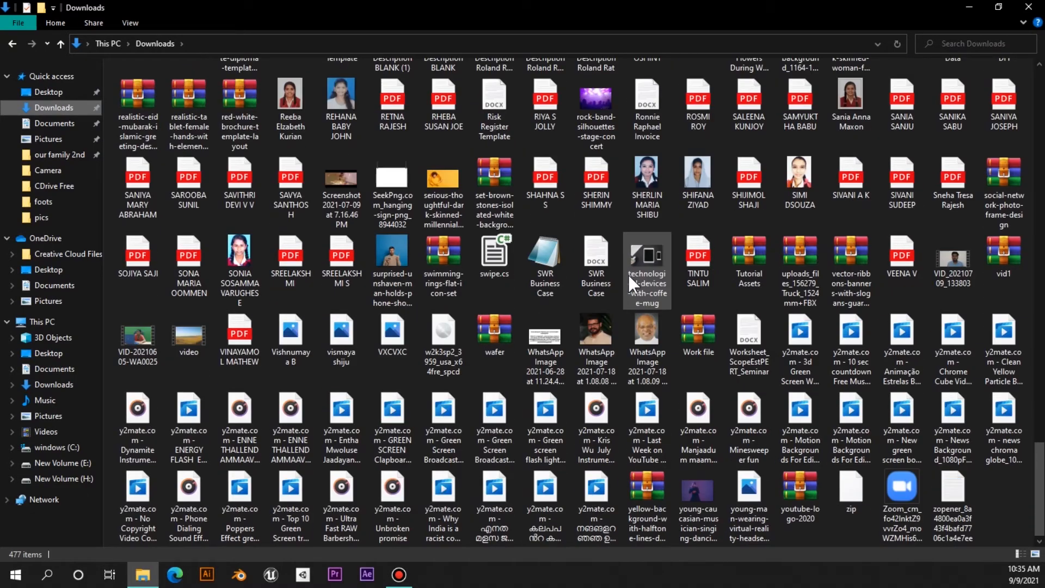
scroll(628, 276, "up", 20)
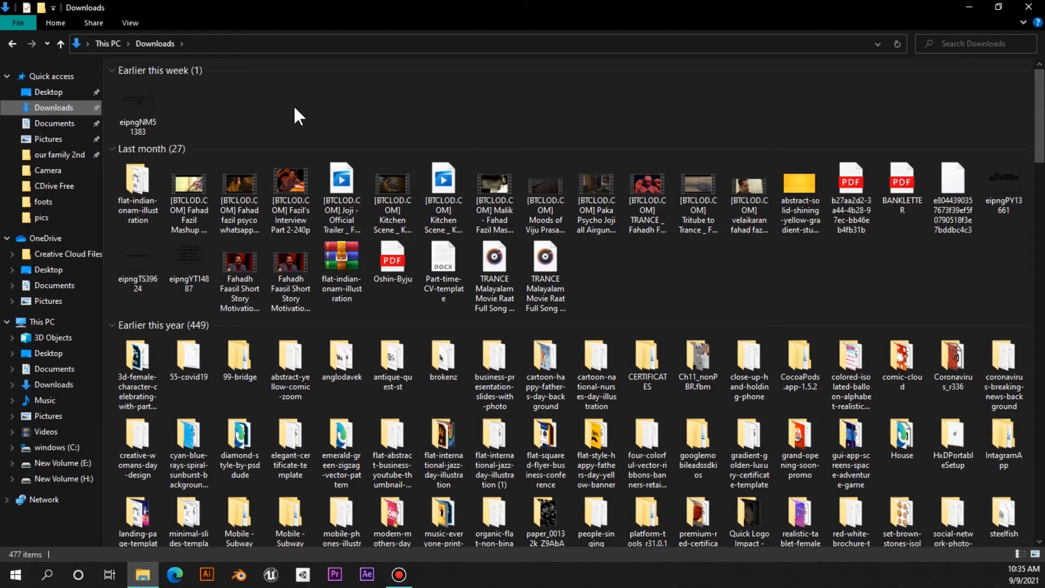
key("alt+Up")
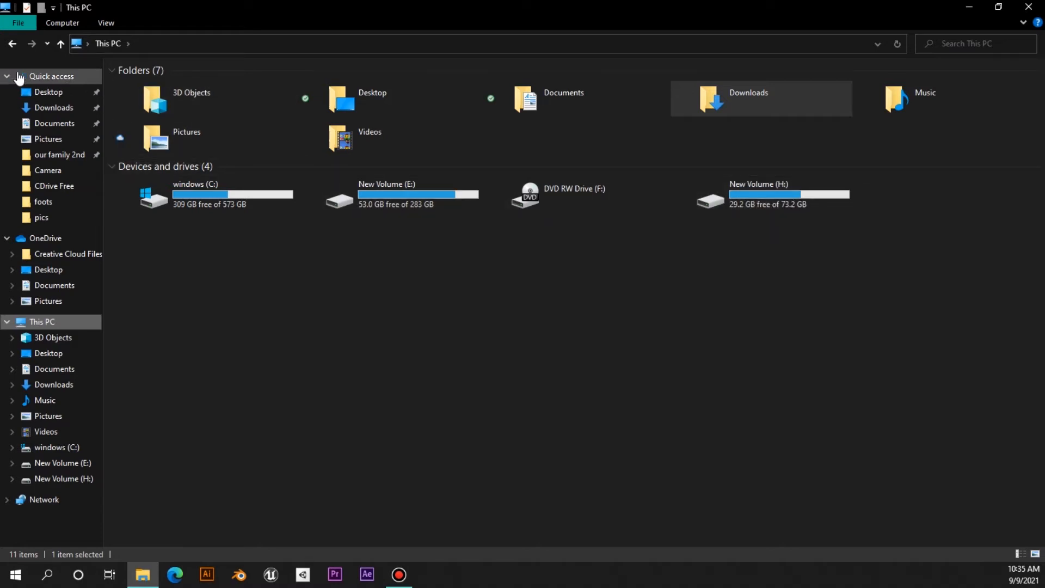
left_click(47, 110)
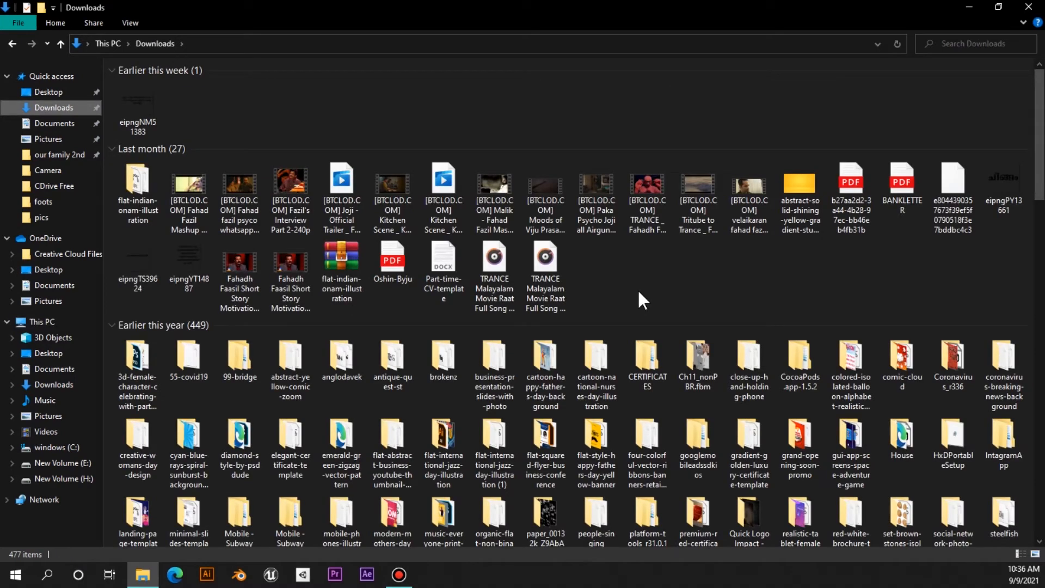
Select everything in the Downloads folder and copy it
key("ctrl+a")
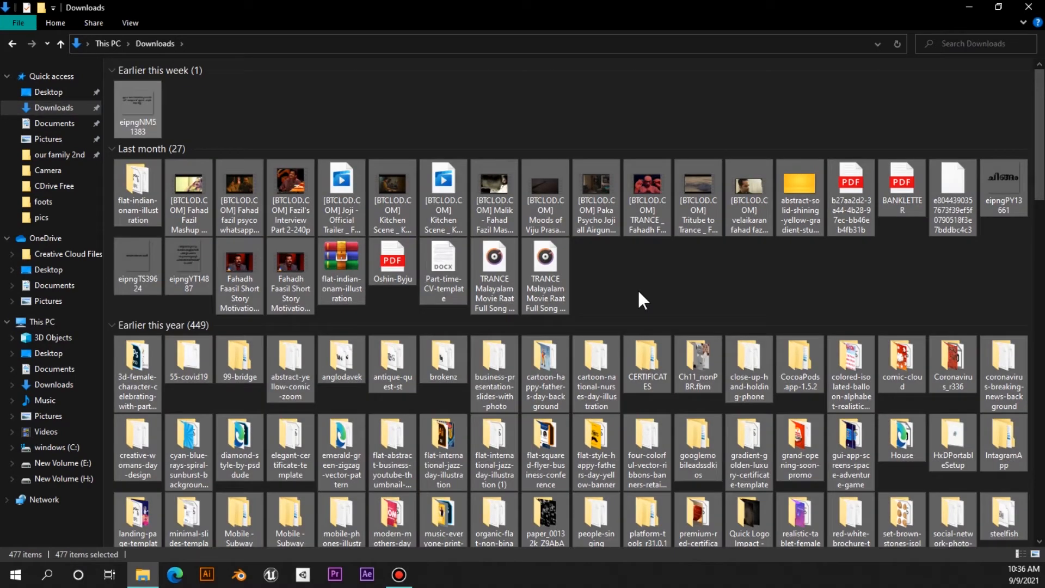
right_click(538, 279)
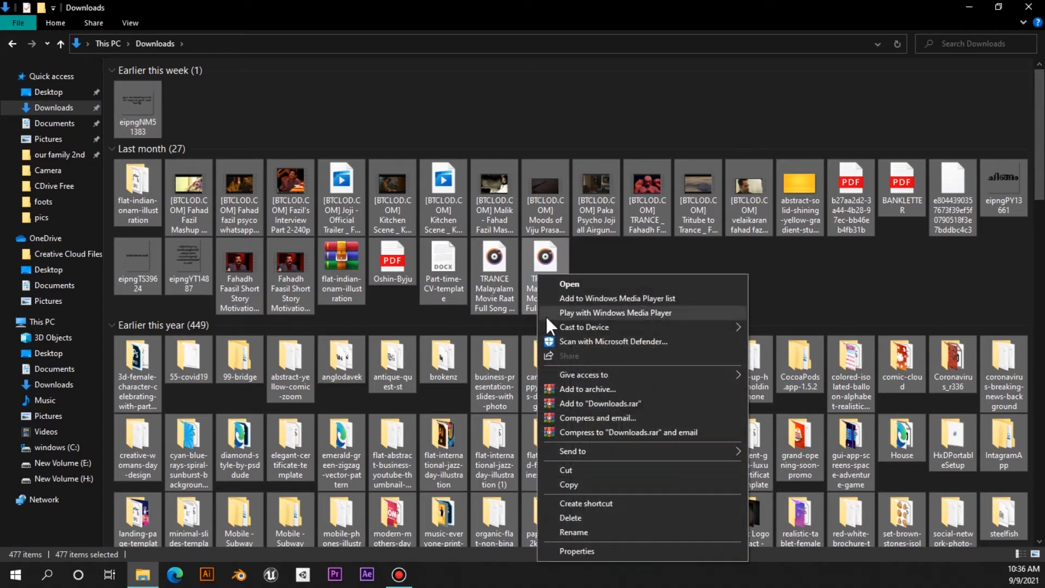
left_click(582, 482)
Create a new folder named "downloads" on New Volume (H:)
key("alt+Left")
double_click(783, 208)
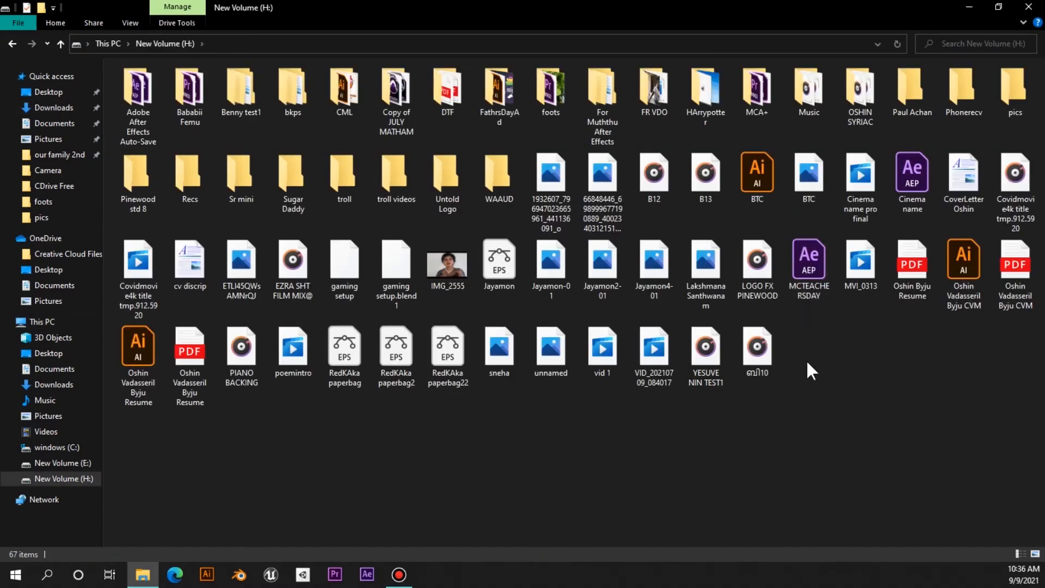
right_click(806, 362)
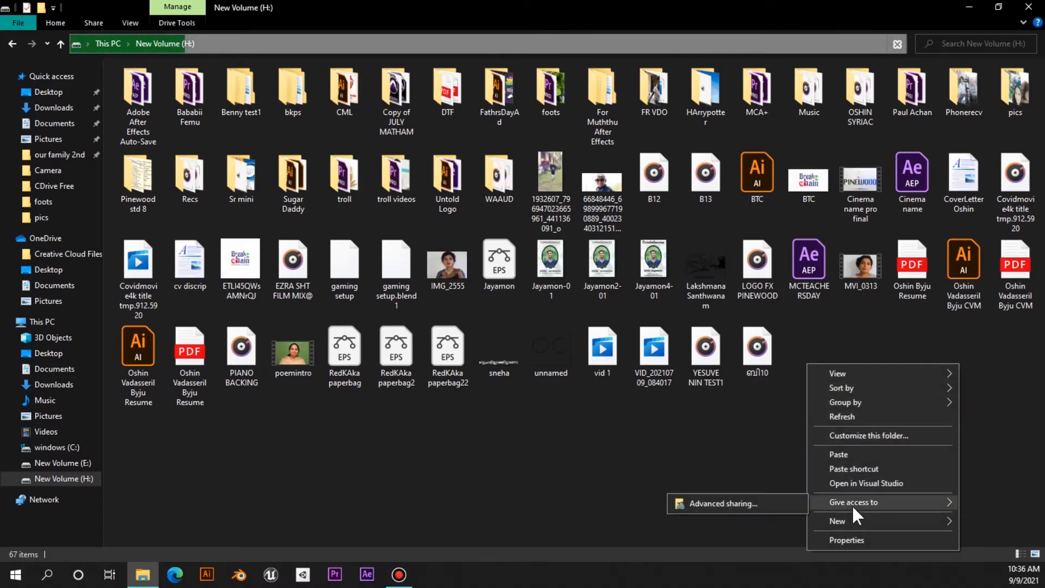
mouse_move(868, 518)
left_click(699, 424)
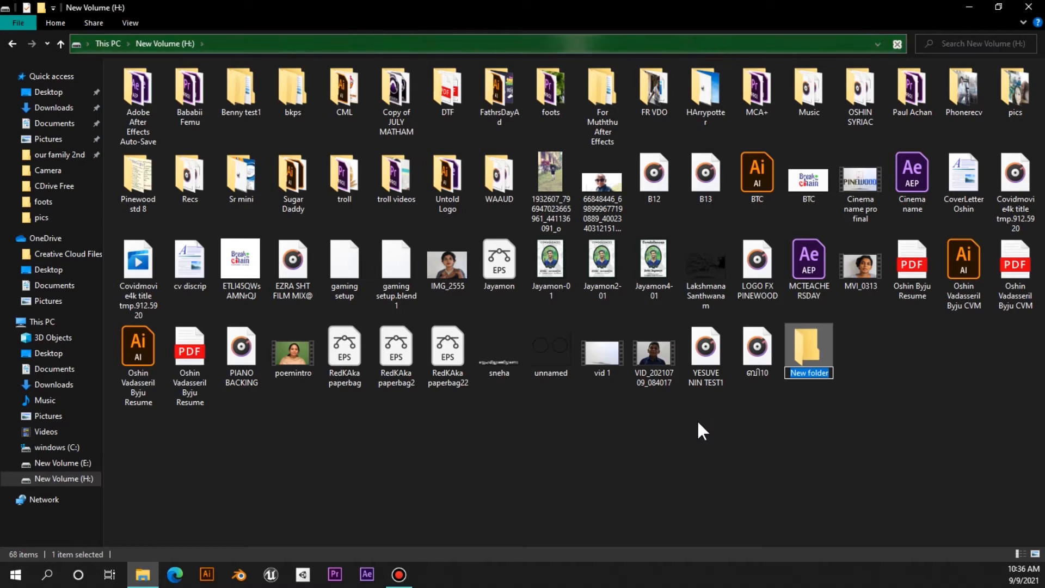
type("do")
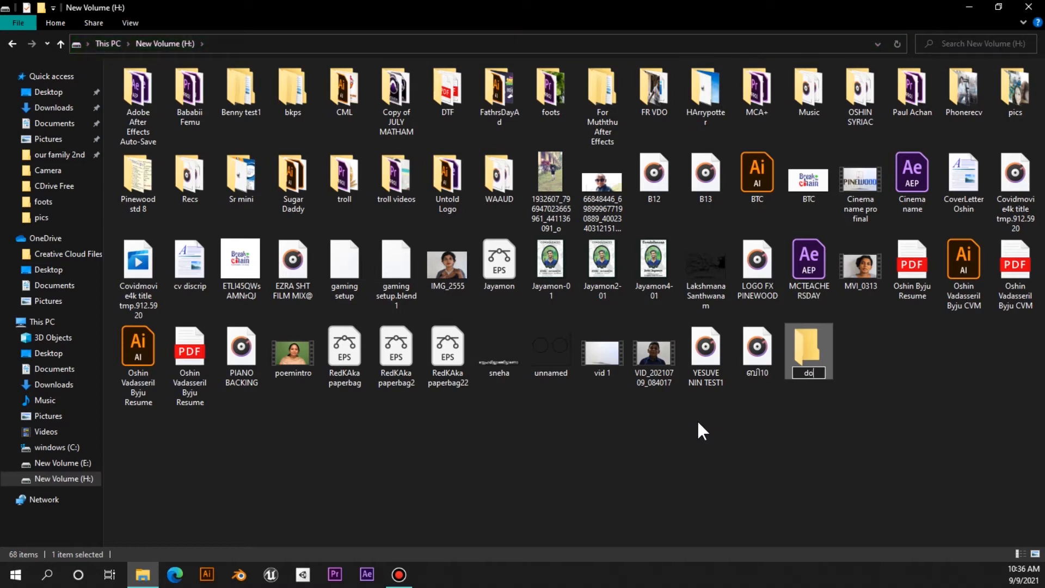
type("wnloads")
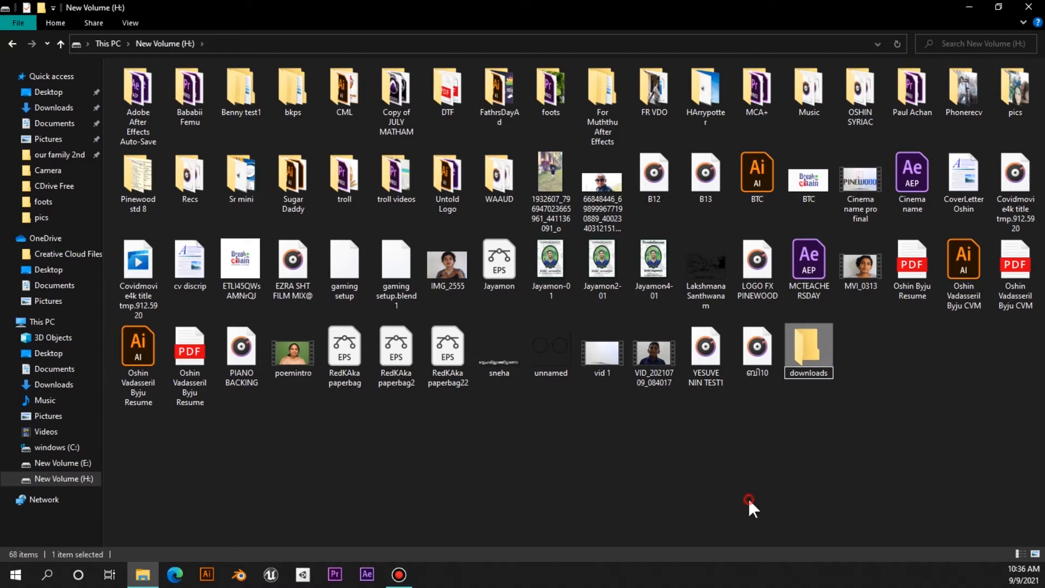
key("Return")
Paste the copied items into the new downloads folder on drive H:
double_click(816, 354)
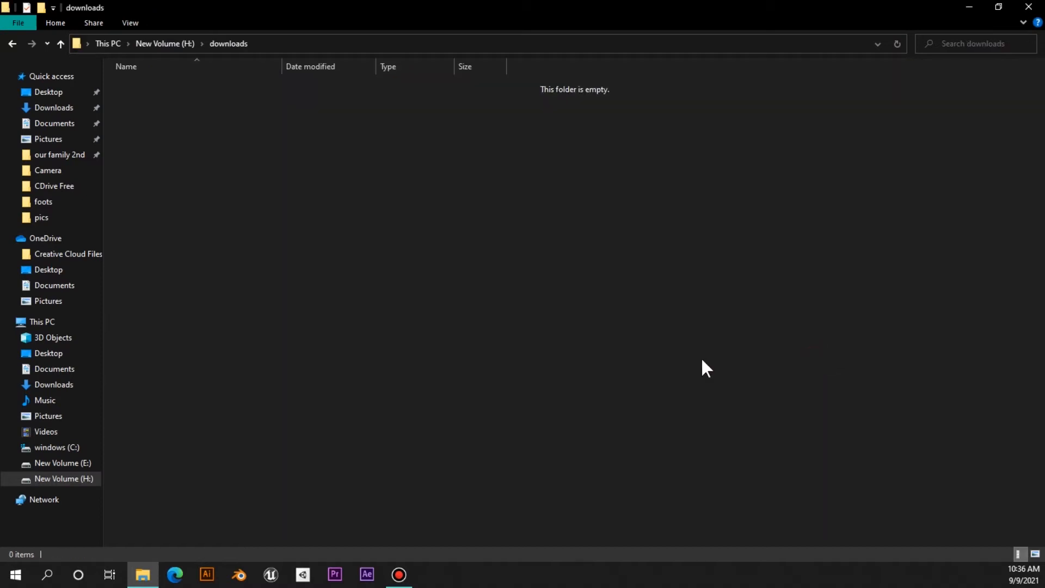
right_click(452, 285)
left_click(489, 377)
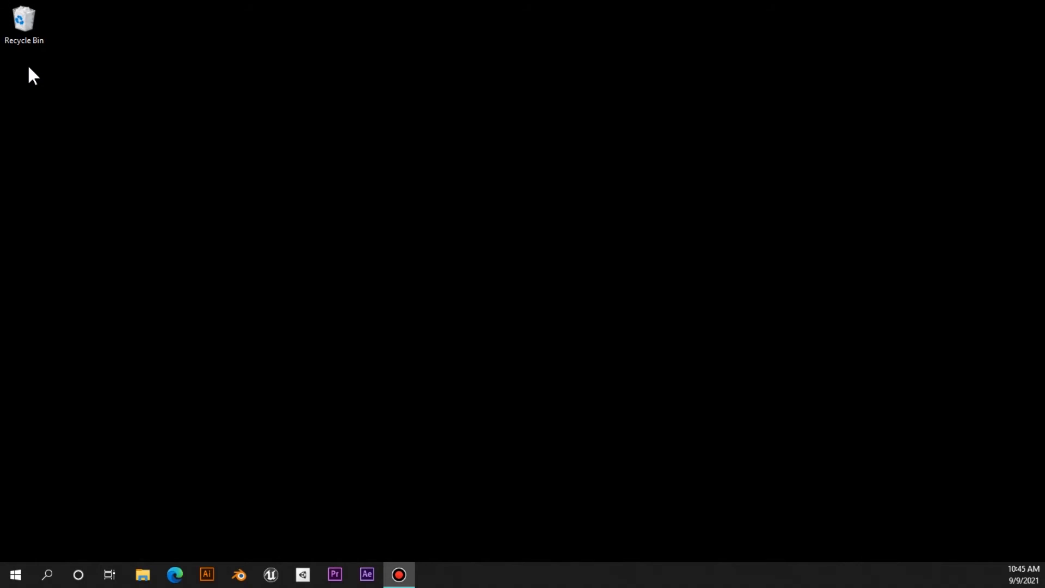
Open the Recycle Bin and look through the deleted files for anything worth keeping
double_click(29, 41)
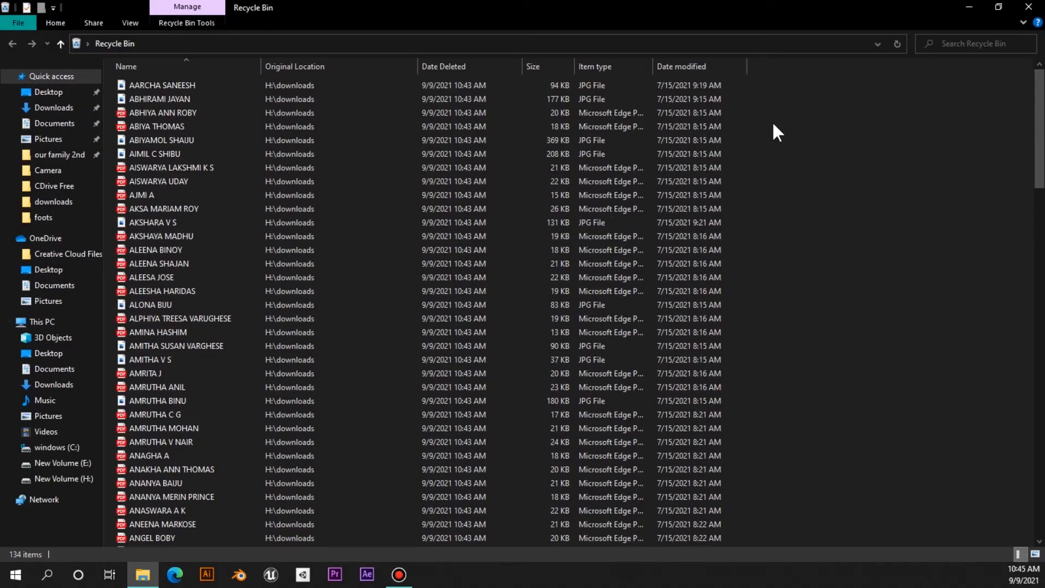
scroll(774, 130, "down", 10)
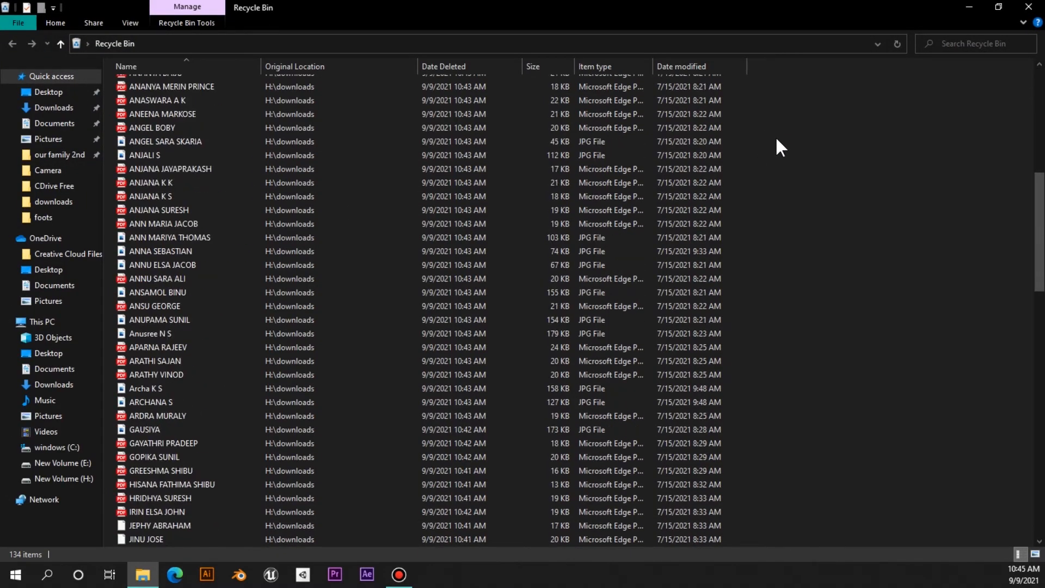
scroll(778, 140, "down", 11)
scroll(778, 143, "down", 1)
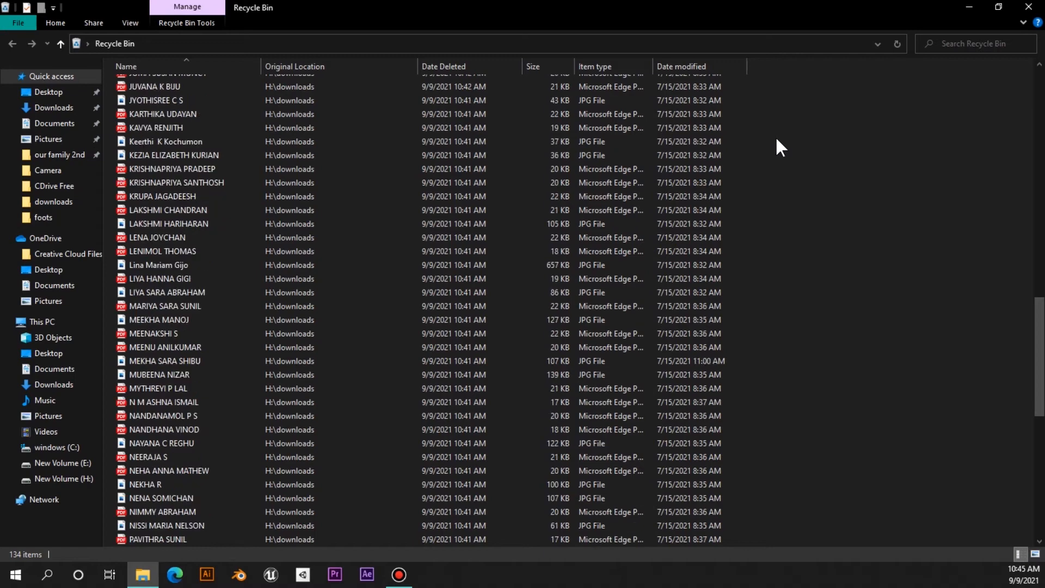
scroll(778, 143, "down", 1)
scroll(778, 143, "up", 20)
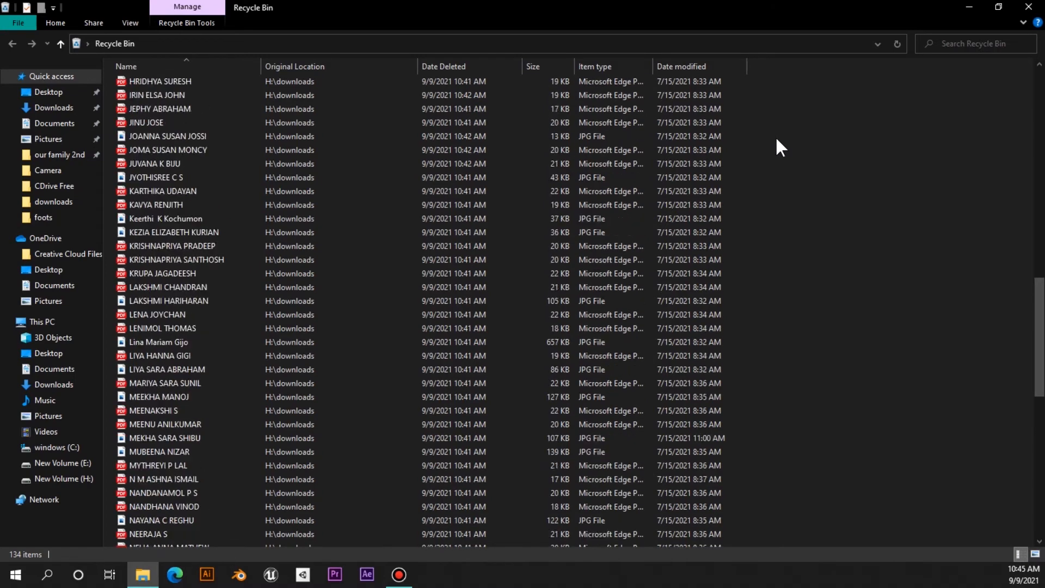
scroll(775, 135, "up", 2)
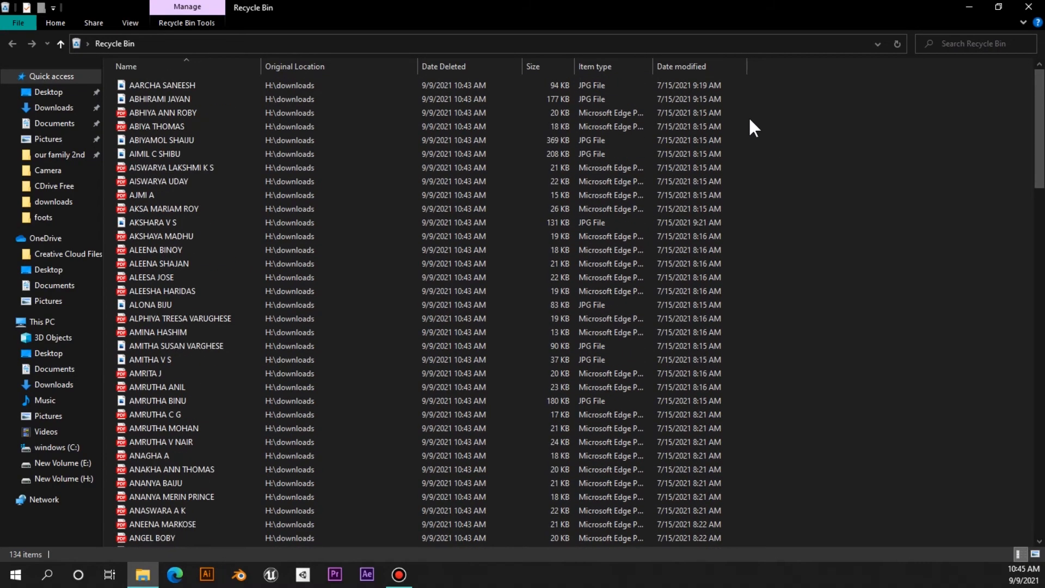
Restore the first listed JPG file from the Recycle Bin to its original location
left_click(167, 84)
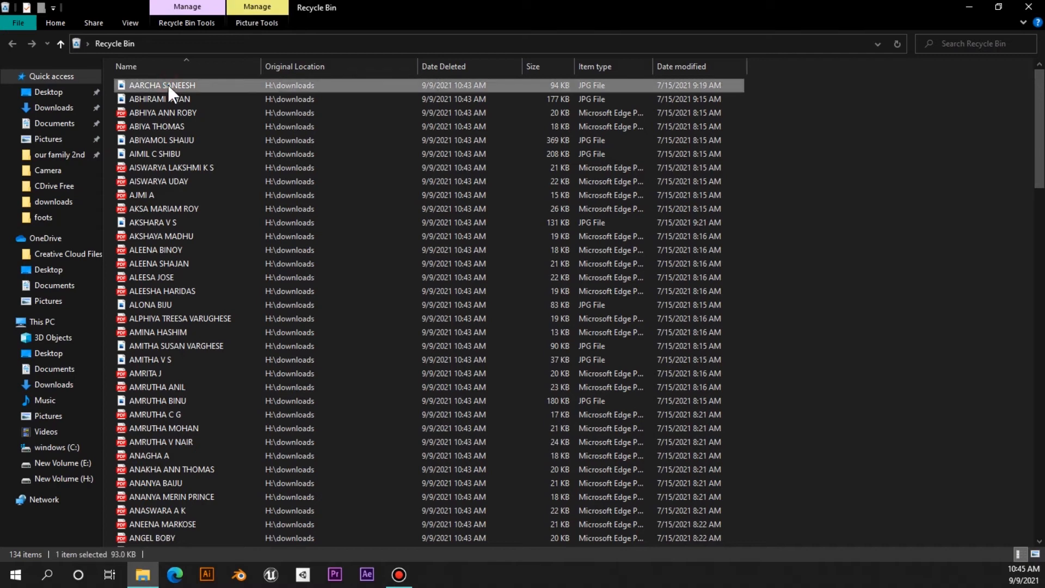
right_click(168, 84)
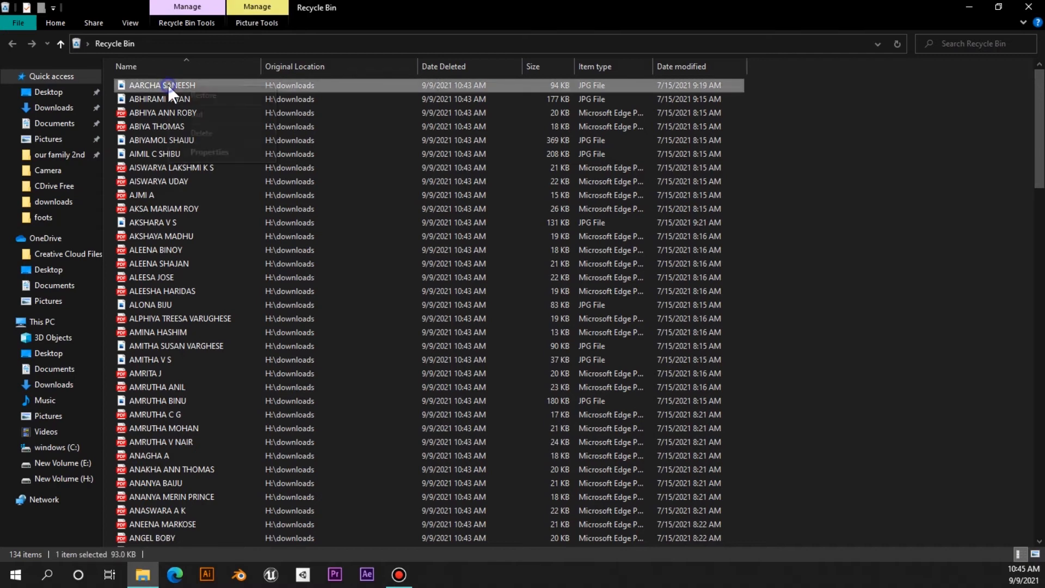
left_click(207, 96)
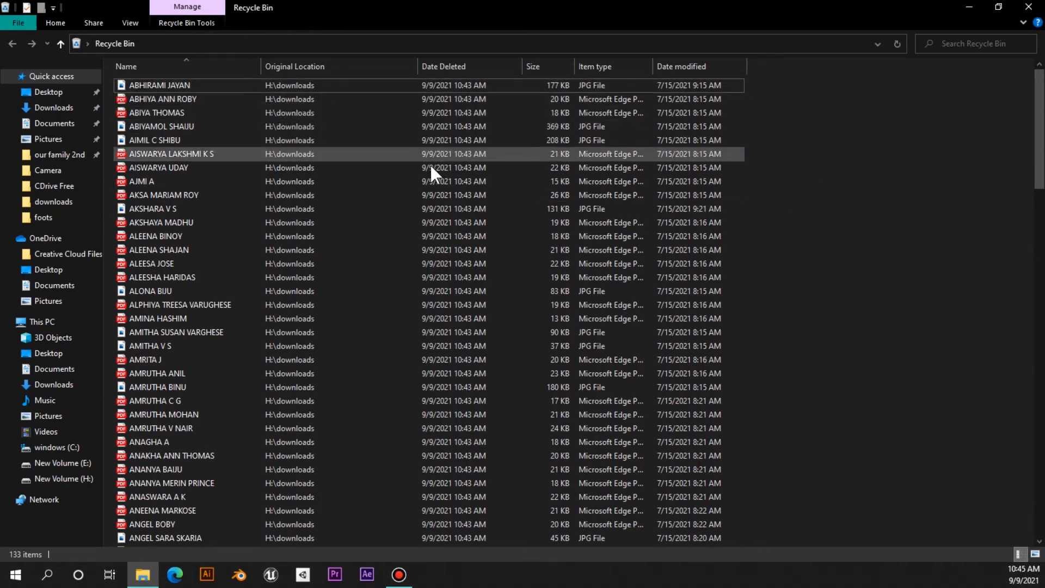
Empty the Recycle Bin, permanently deleting all its remaining items
right_click(851, 263)
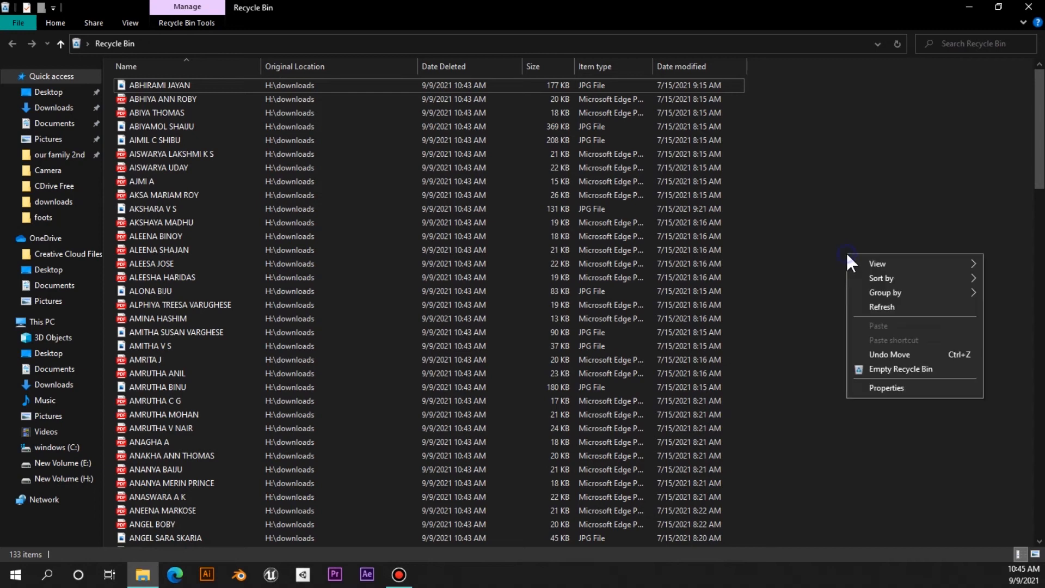
left_click(893, 372)
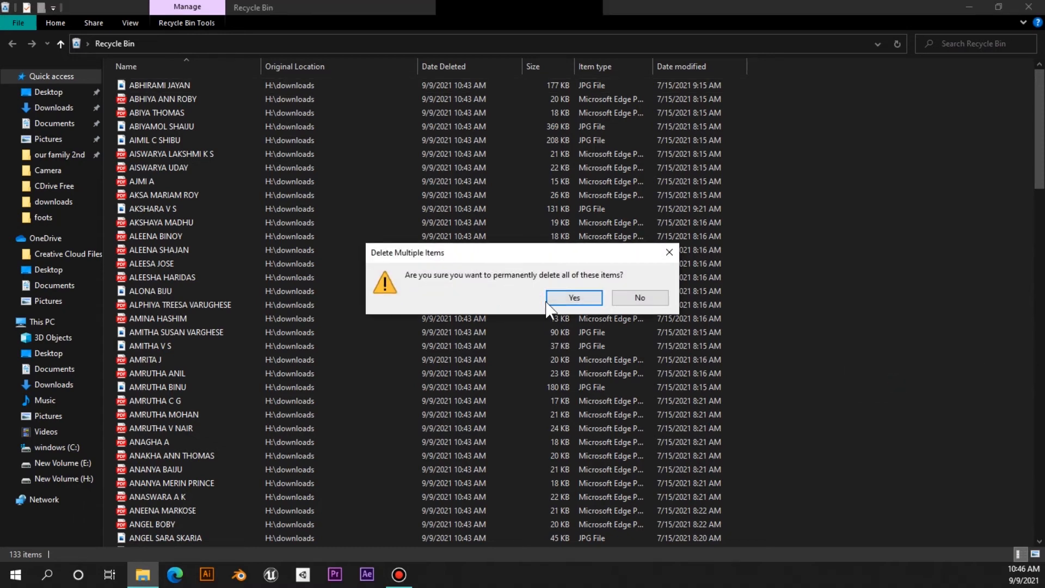
left_click(575, 298)
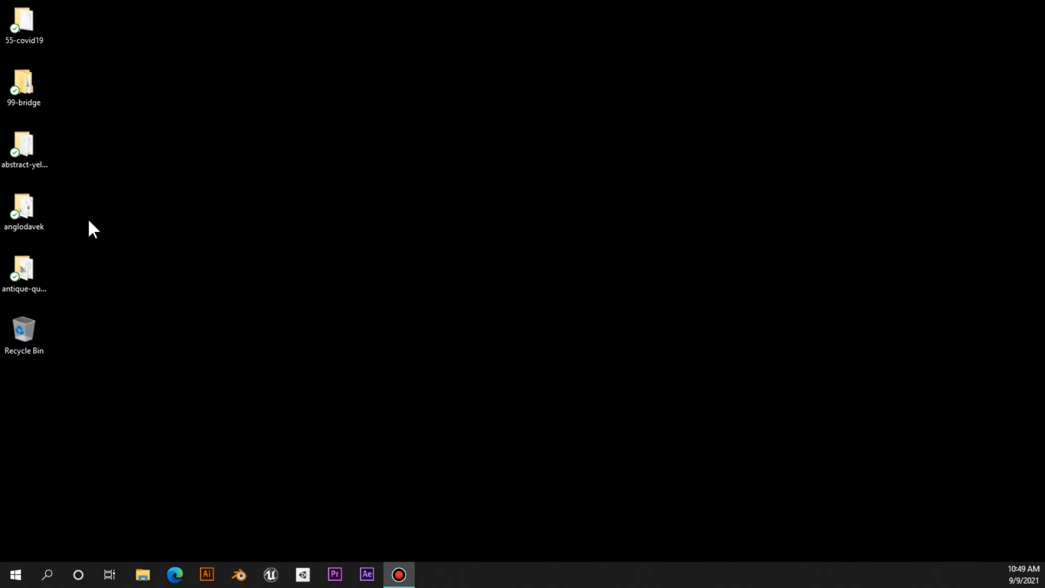
Select the folders stored on the desktop for moving and open New Volume (H:) as their destination
right_click(43, 158)
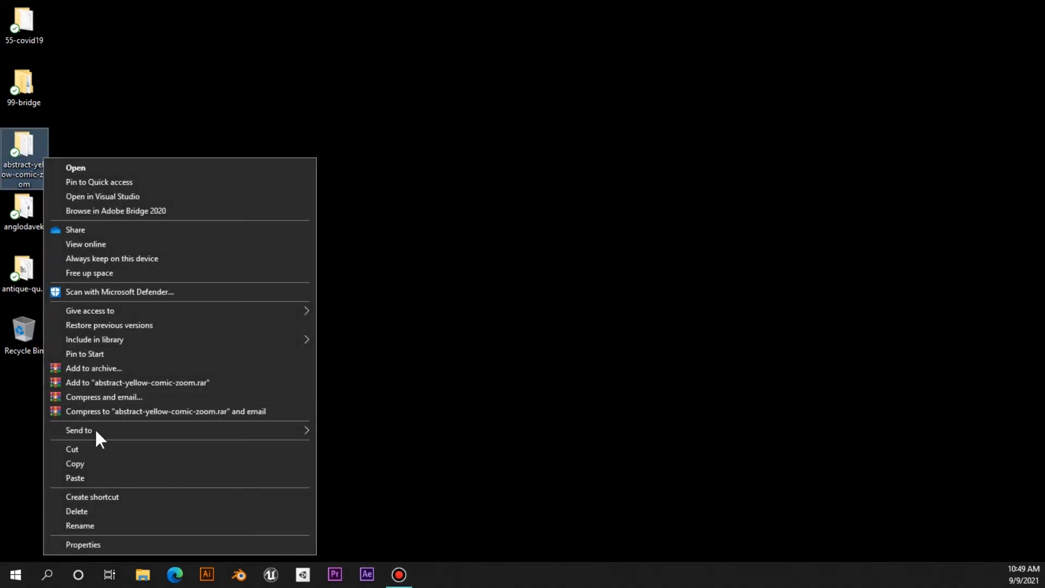
left_click(77, 512)
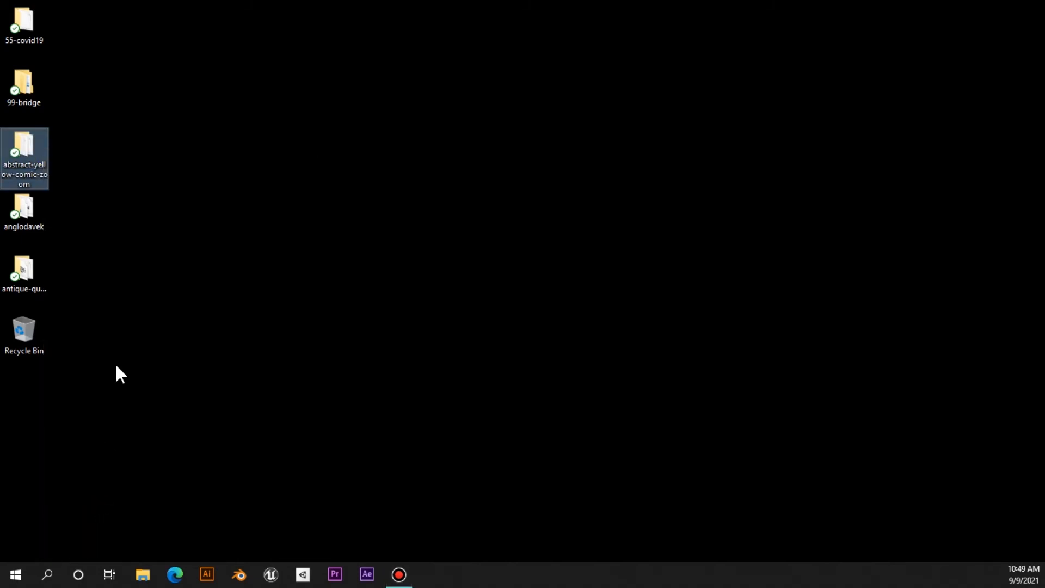
left_click_drag(79, 220, 11, 23)
right_click(12, 24)
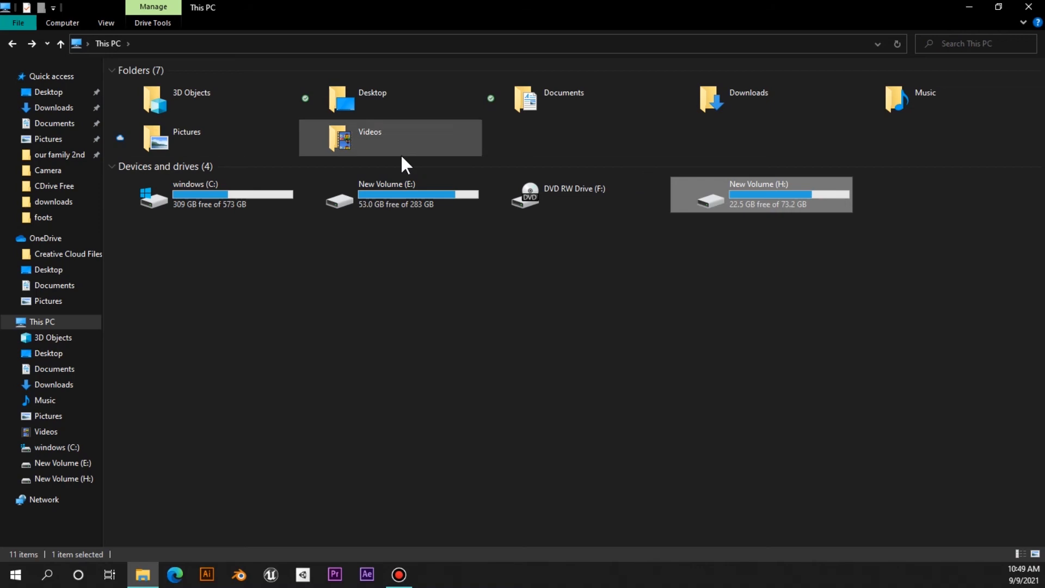
double_click(796, 197)
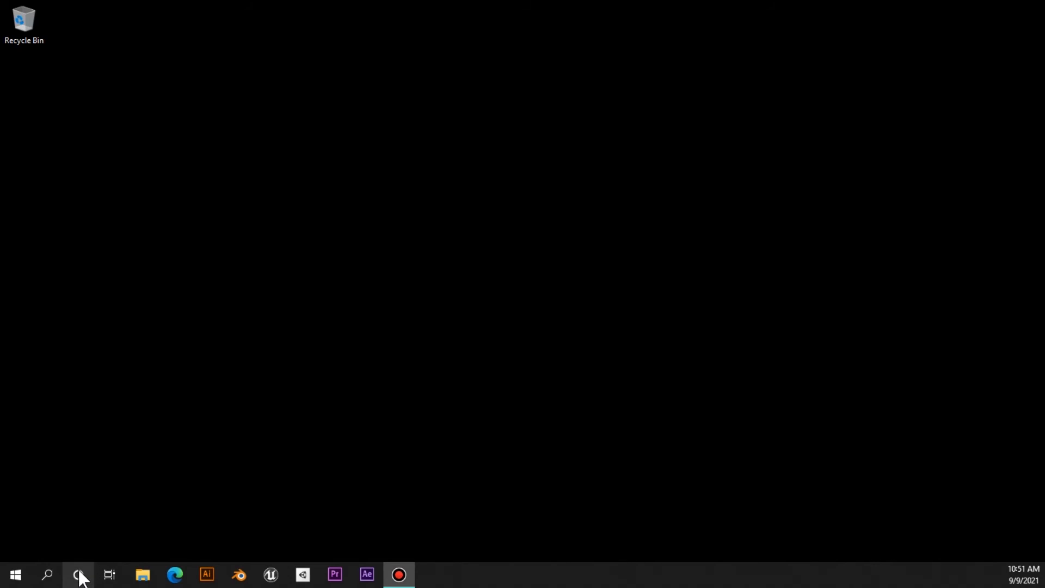
Search Windows for "unin" and open the Add or remove programs settings
left_click(50, 578)
type("unin")
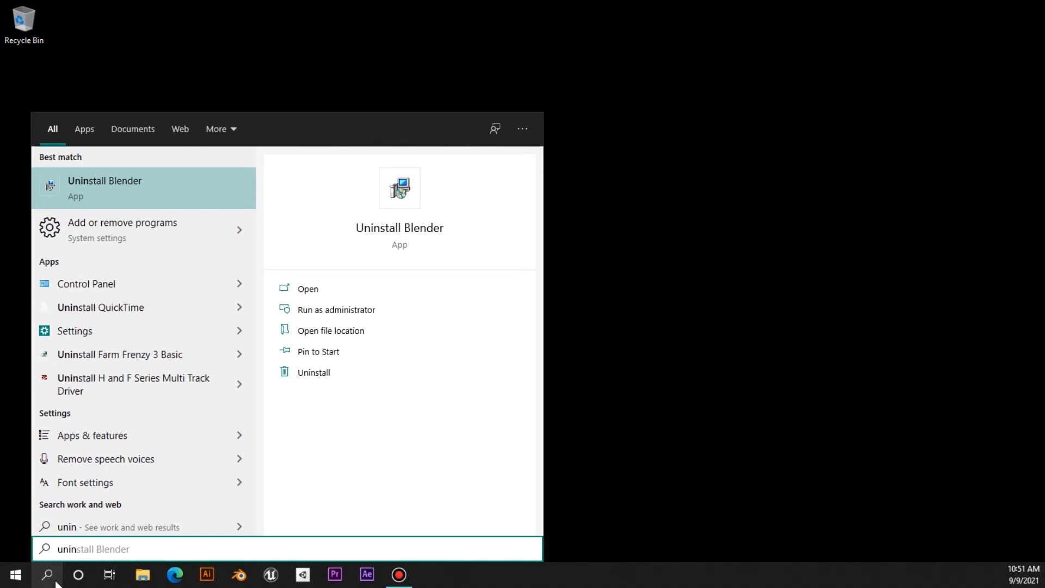
left_click(161, 246)
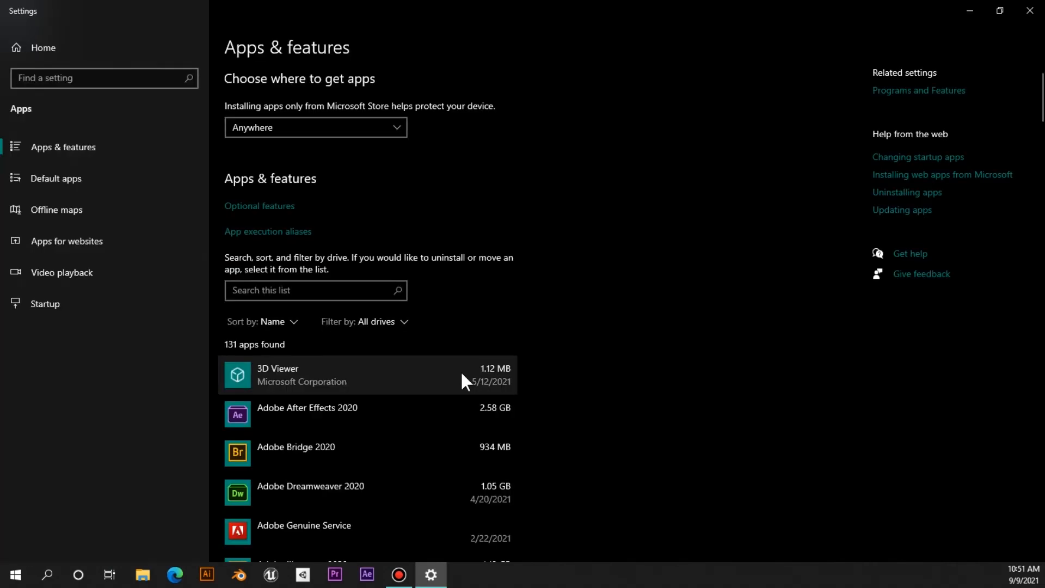
Look through the installed apps and their sizes for programs that could be uninstalled
scroll(462, 374, "down", 8)
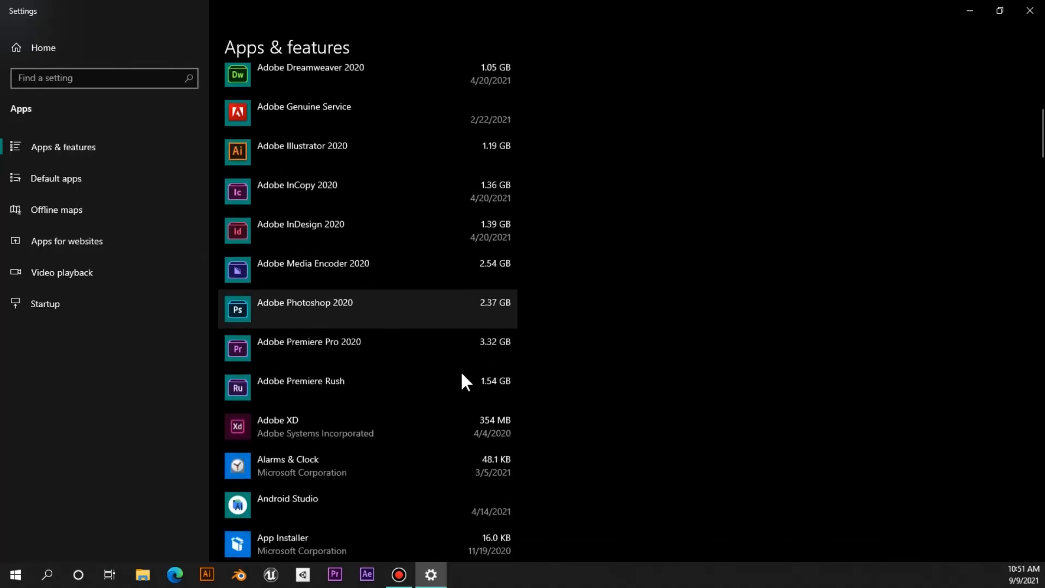
scroll(460, 371, "down", 10)
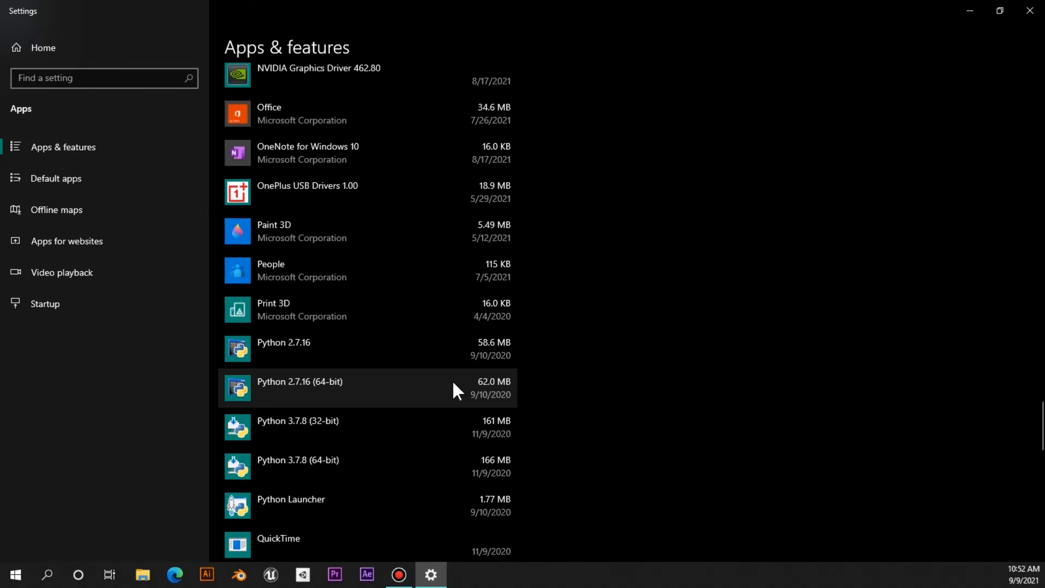
scroll(452, 380, "up", 2)
scroll(452, 380, "up", 7)
scroll(454, 384, "up", 10)
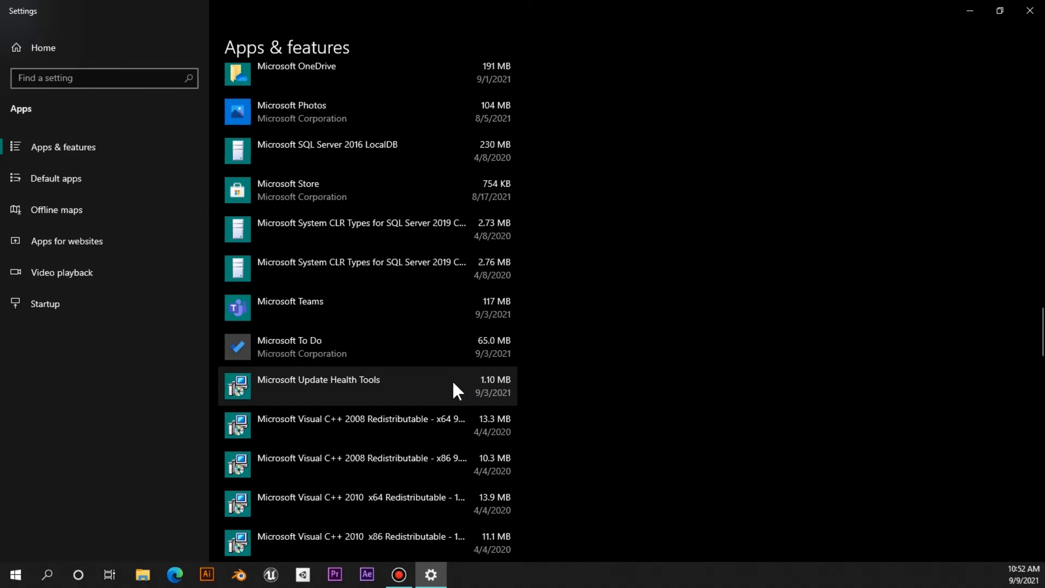
Uninstall the 97.7 MB app listed between darktable and Discord, together with its related info
scroll(452, 380, "up", 6)
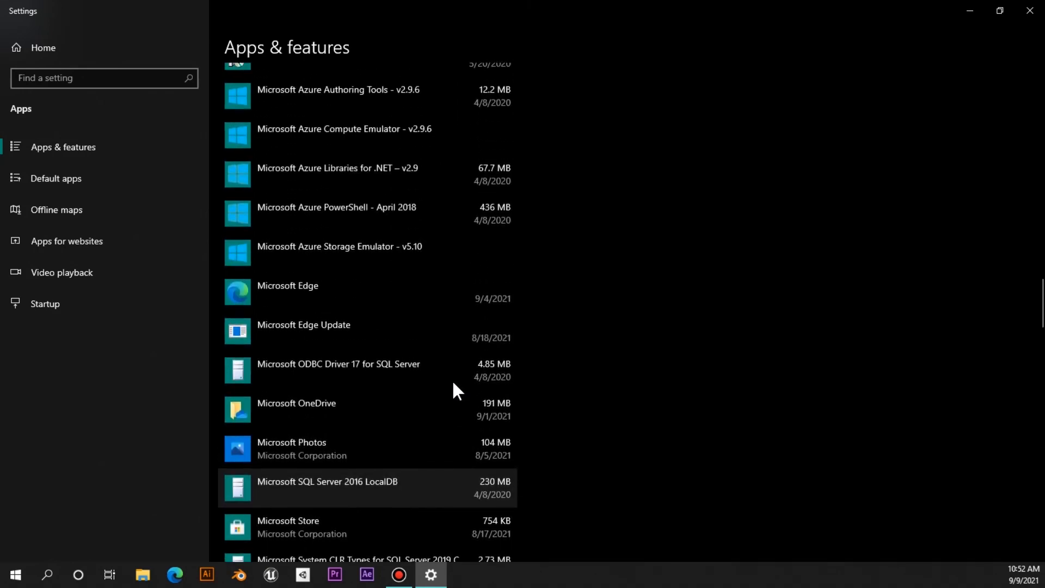
scroll(363, 401, "up", 12)
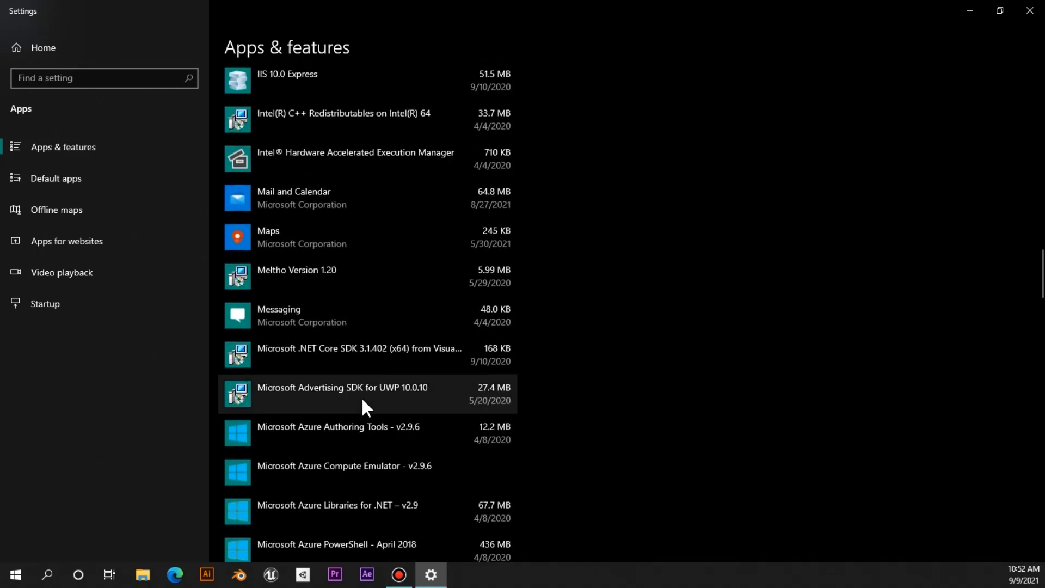
scroll(363, 401, "up", 6)
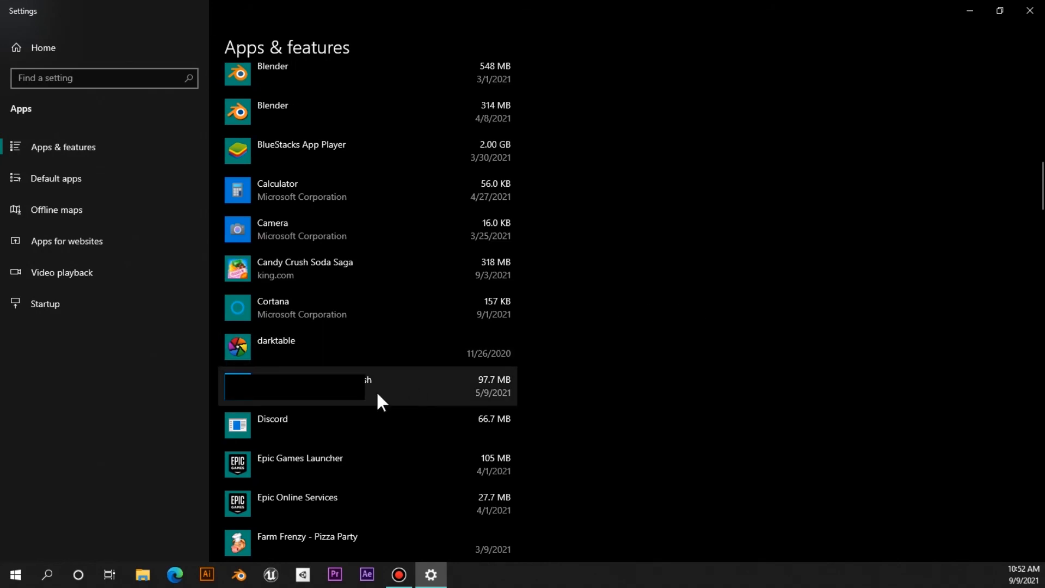
left_click(360, 400)
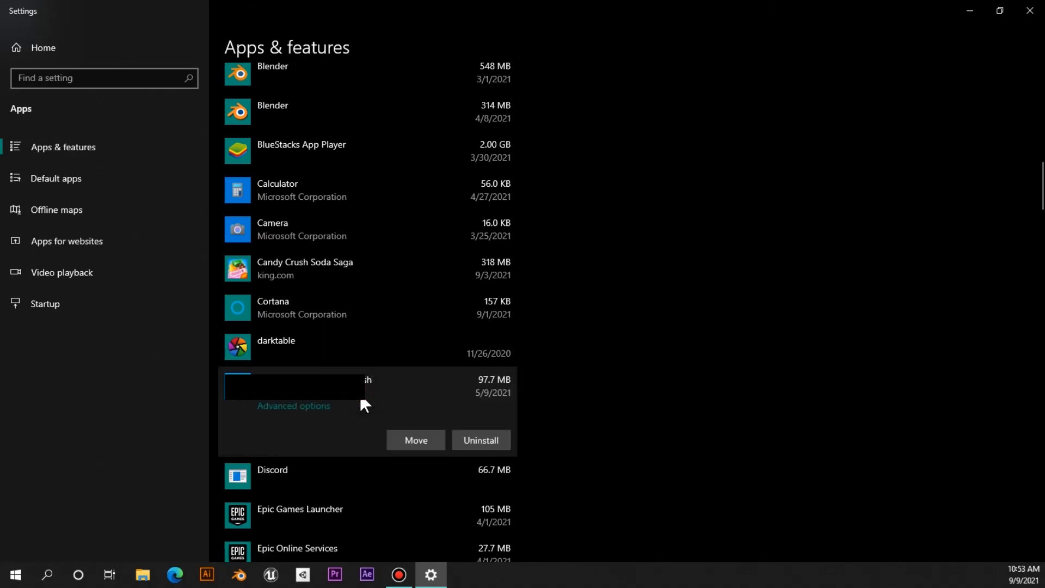
left_click(481, 440)
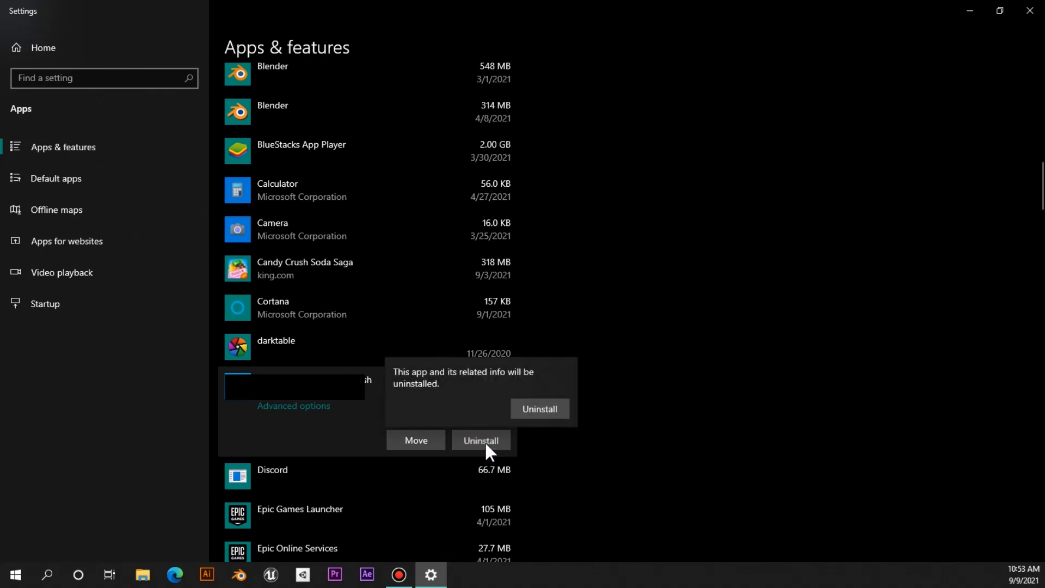
left_click(541, 410)
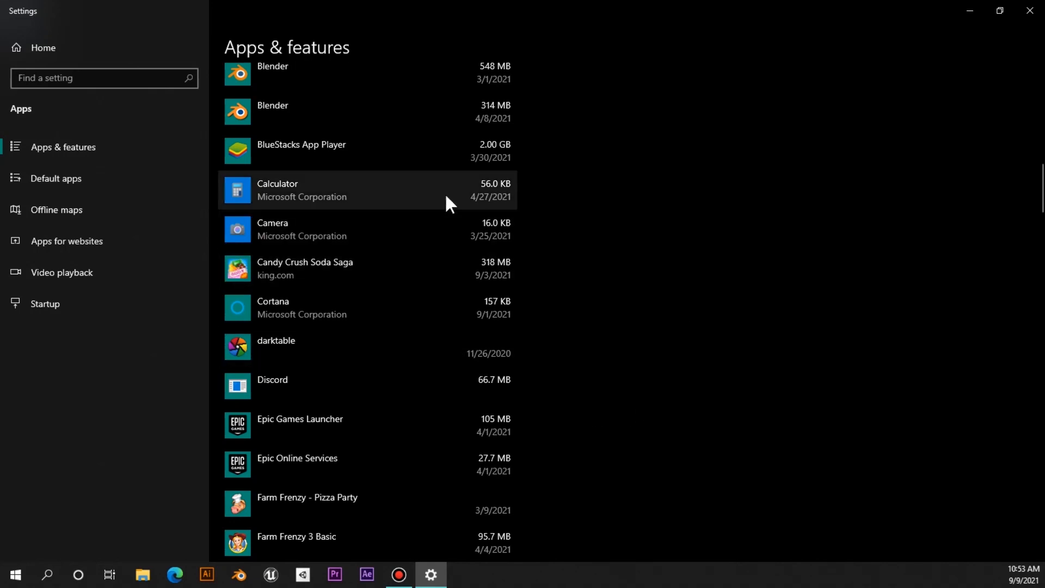
Review the installed apps and their sizes from Calculator back to the beginning of the list
scroll(497, 260, "up", 5)
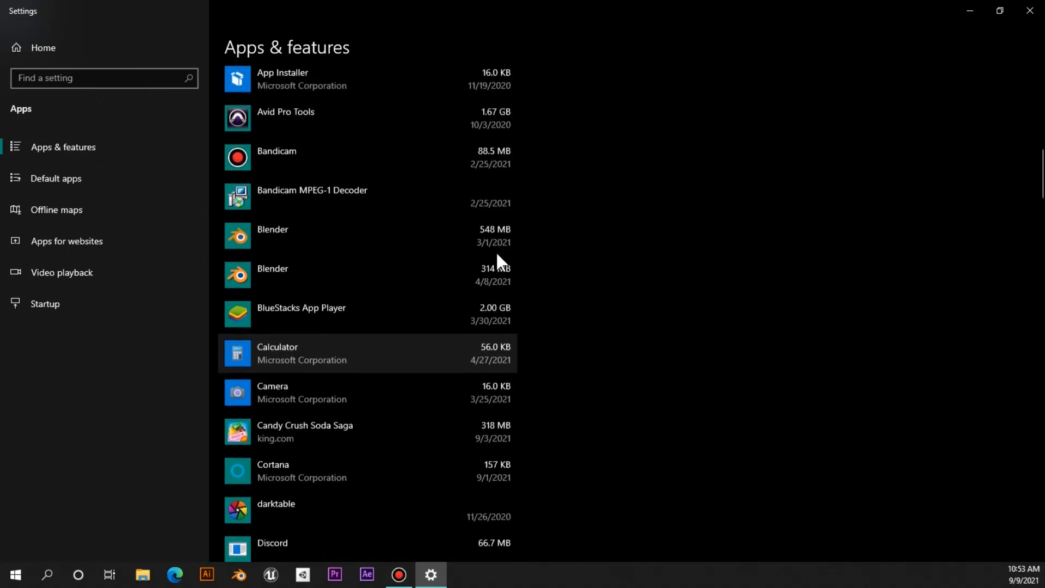
scroll(497, 254, "up", 10)
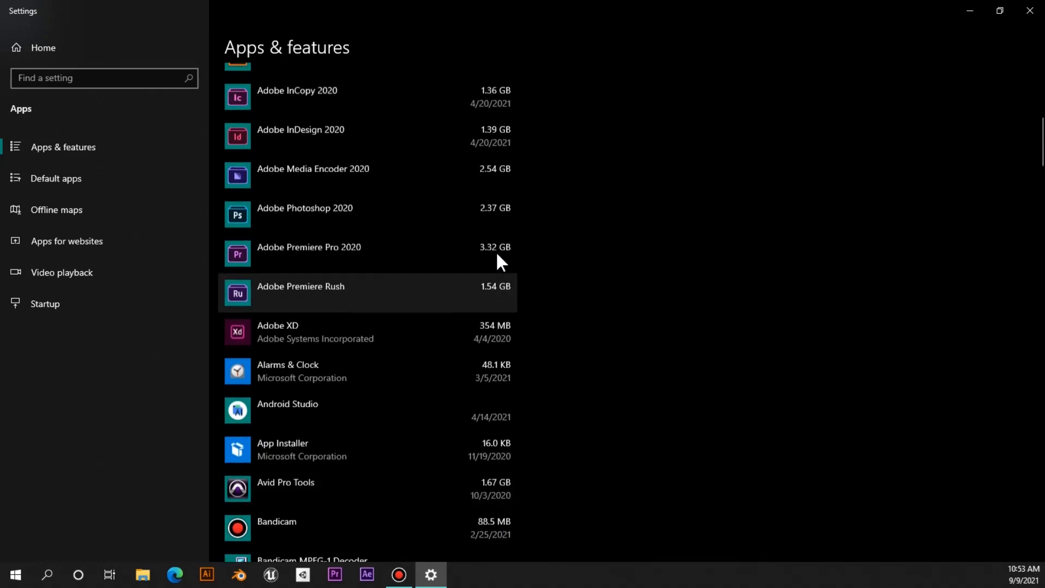
scroll(503, 277, "up", 1)
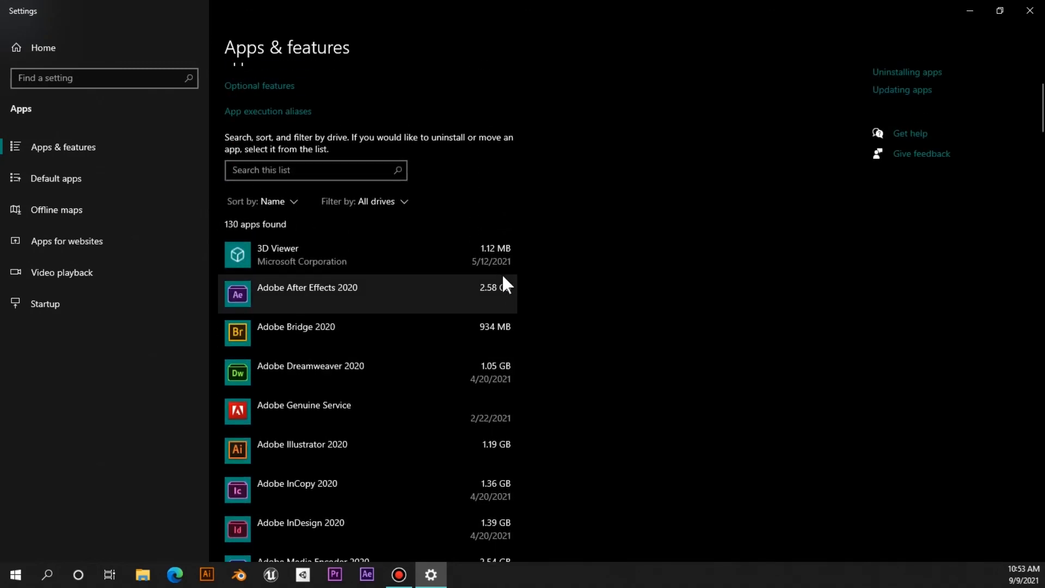